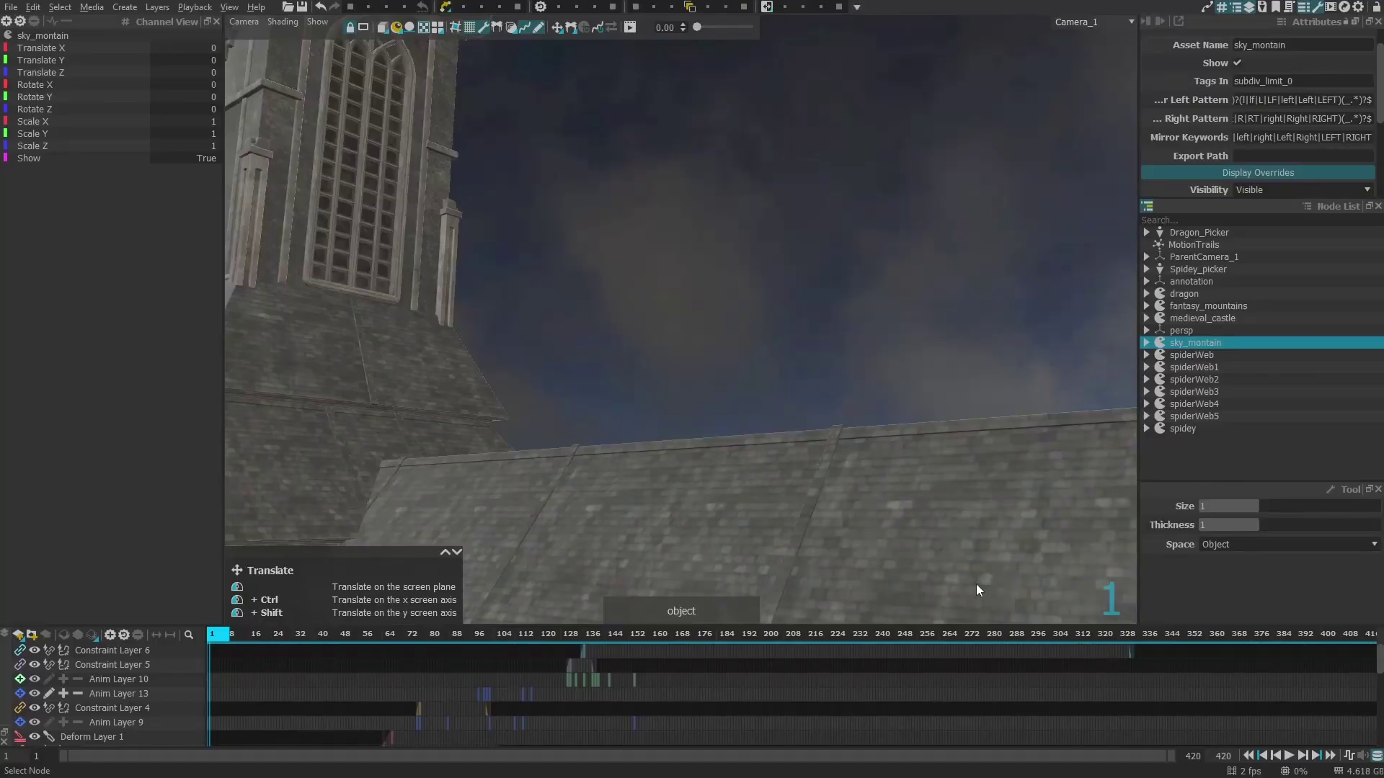
- Play the dragon-versus-spider shot, then scrub through the dragon's attack, ending at frame 33
{"action": "key", "text": "space"}
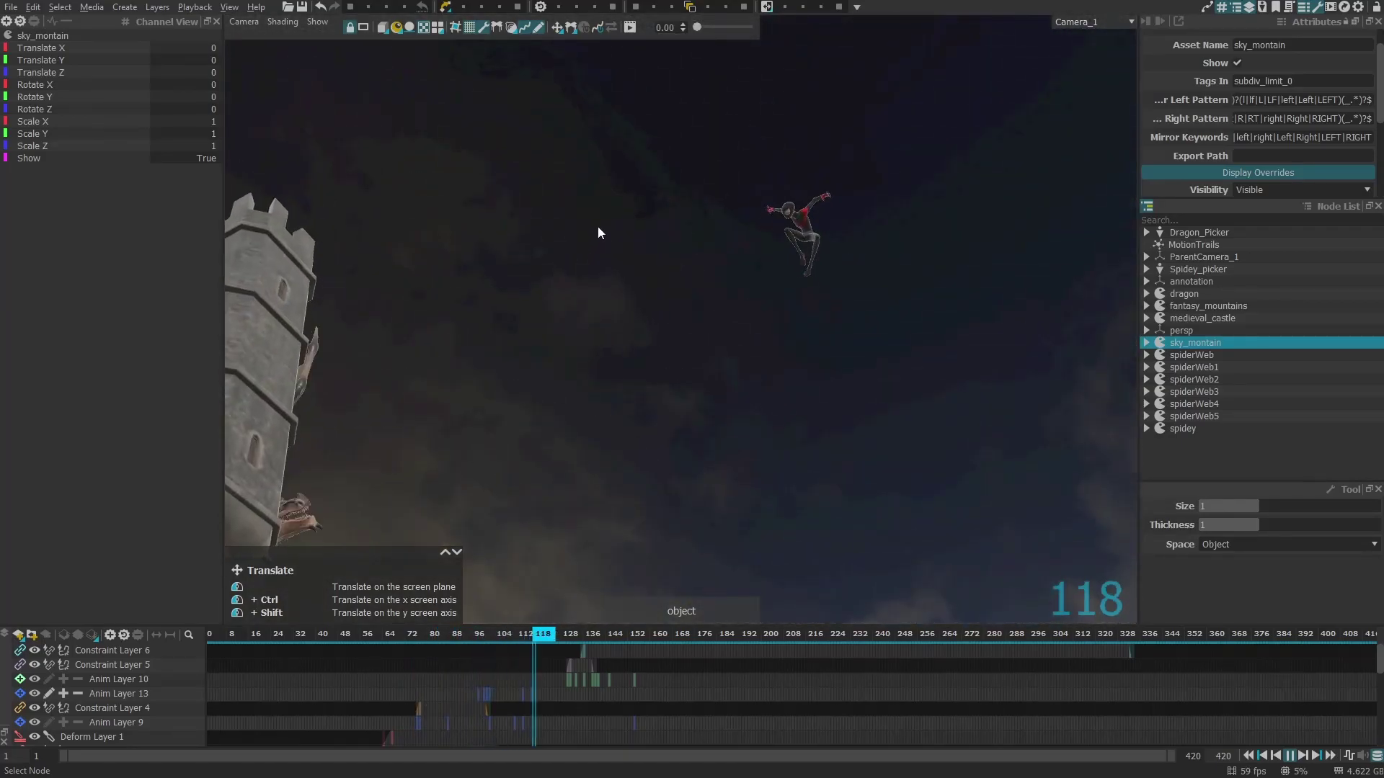
{"action": "left_click_drag", "start_coordinate": [616, 709], "coordinate": [230, 768]}
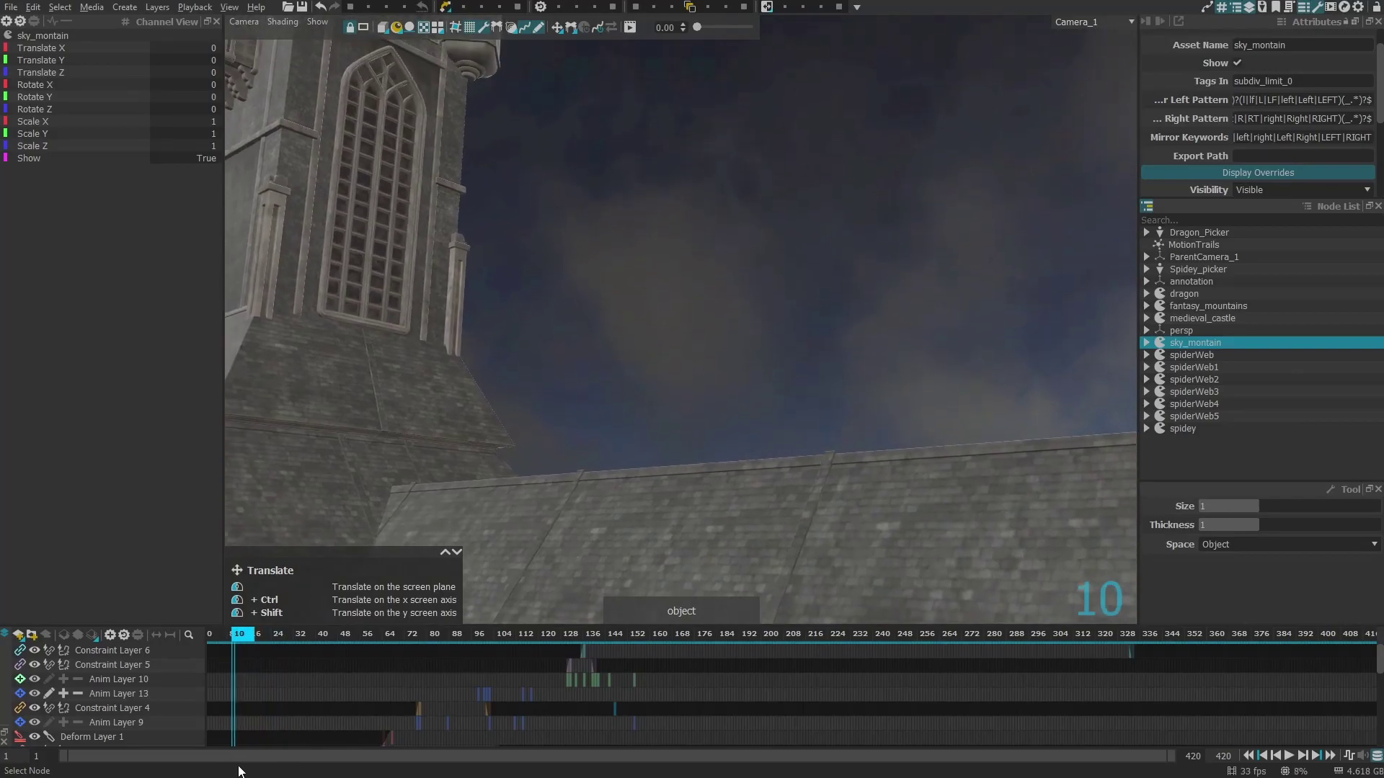
{"action": "left_click_drag", "start_coordinate": [230, 768], "coordinate": [307, 775]}
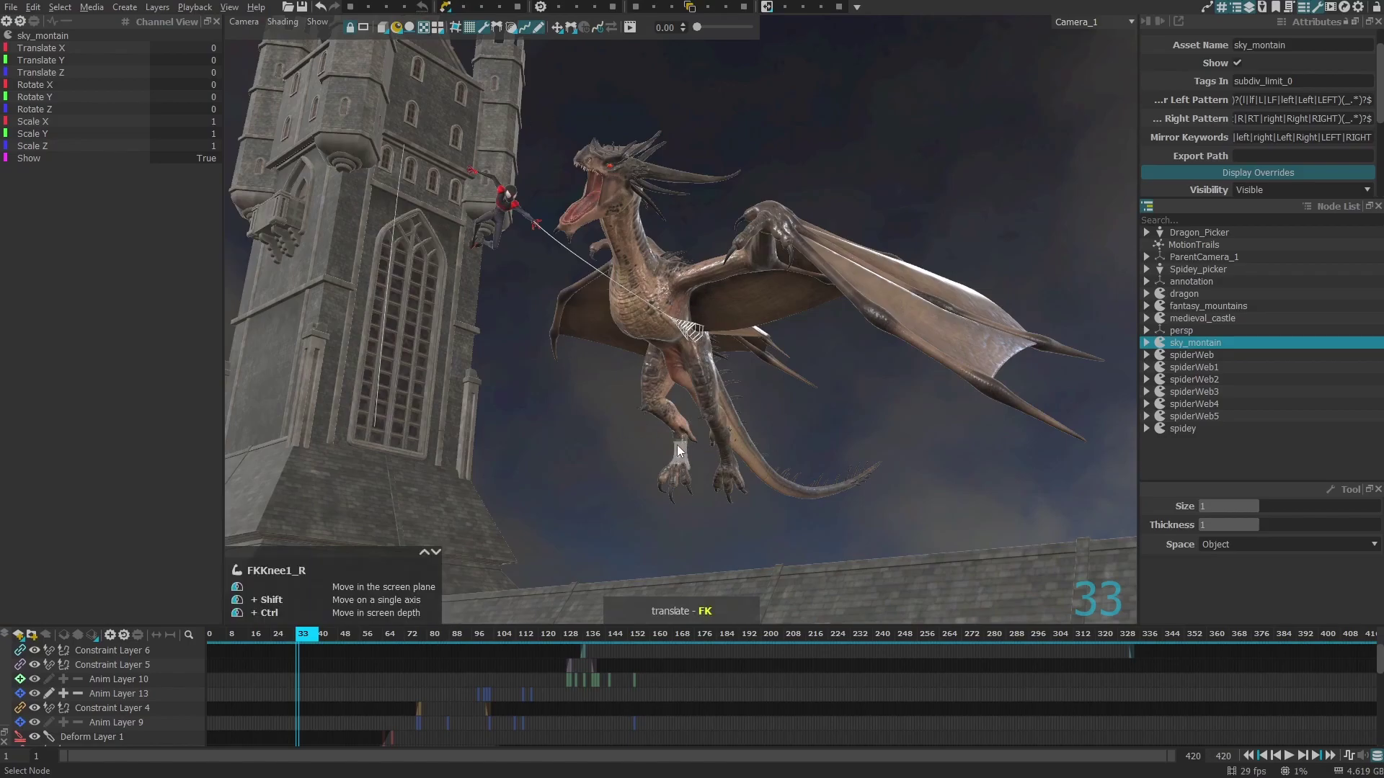
{"action": "mouse_move", "coordinate": [415, 684]}
{"action": "left_mouse_down"}
{"action": "mouse_move", "coordinate": [661, 716]}
{"action": "mouse_move", "coordinate": [297, 699]}
{"action": "left_mouse_up"}
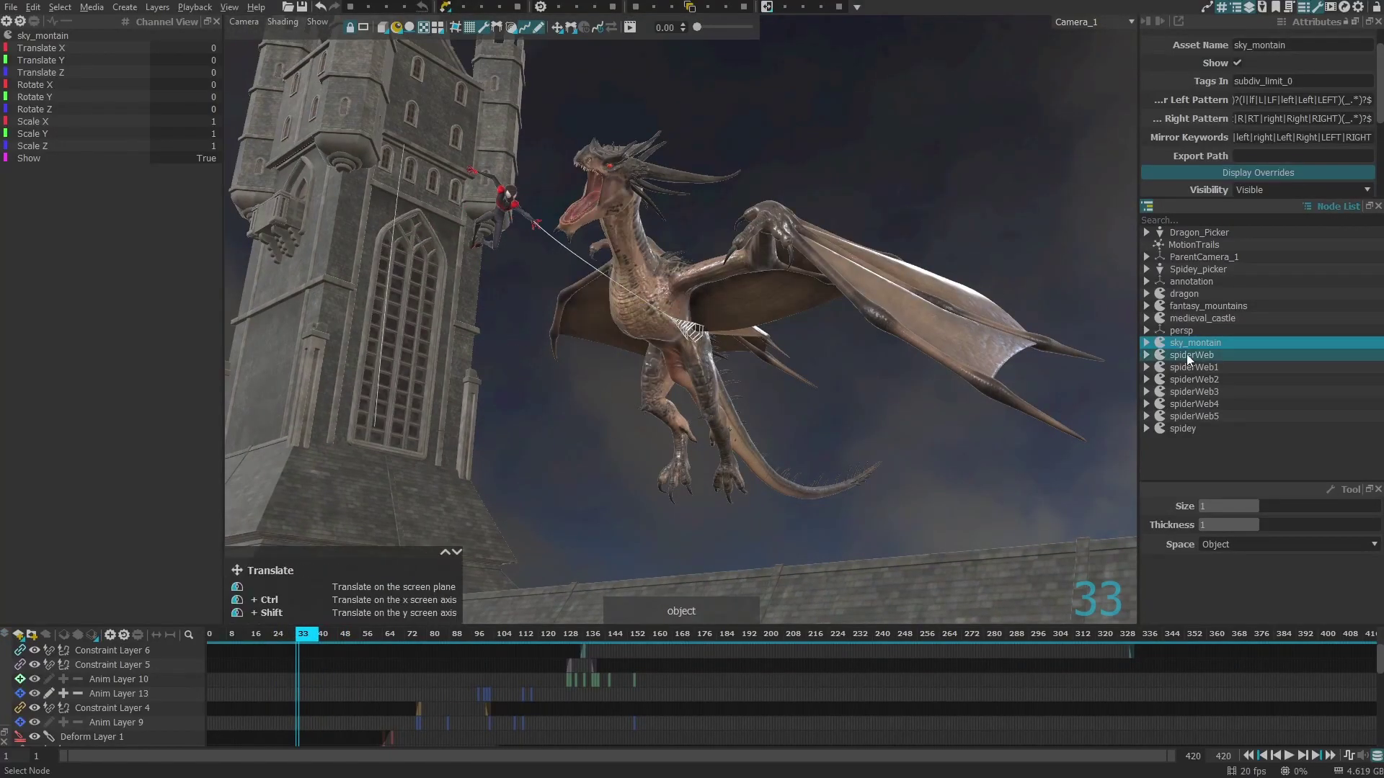
- Clear the selection and export the animation to Maya, overwriting export.rumbaanim
{"action": "left_click", "coordinate": [584, 444]}
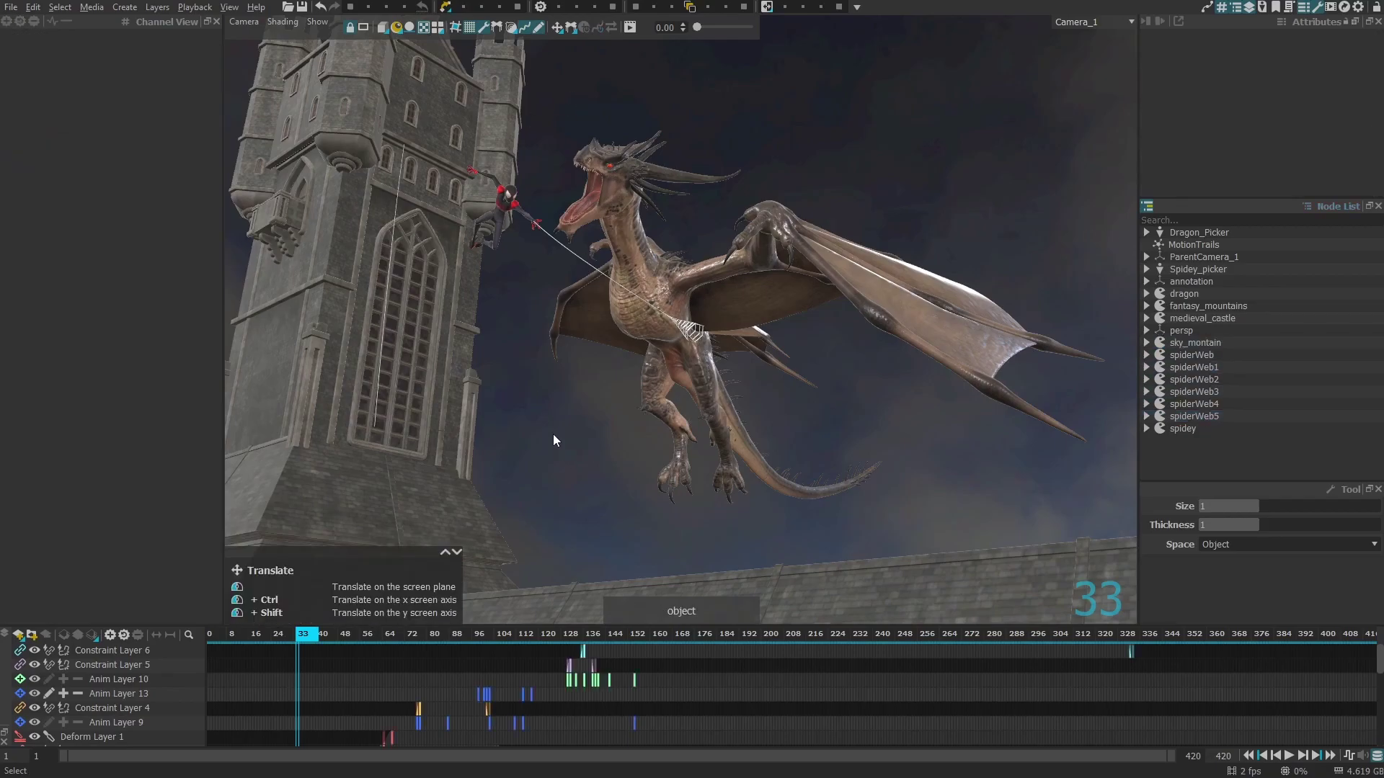
{"action": "left_click_drag", "start_coordinate": [540, 415], "coordinate": [550, 423]}
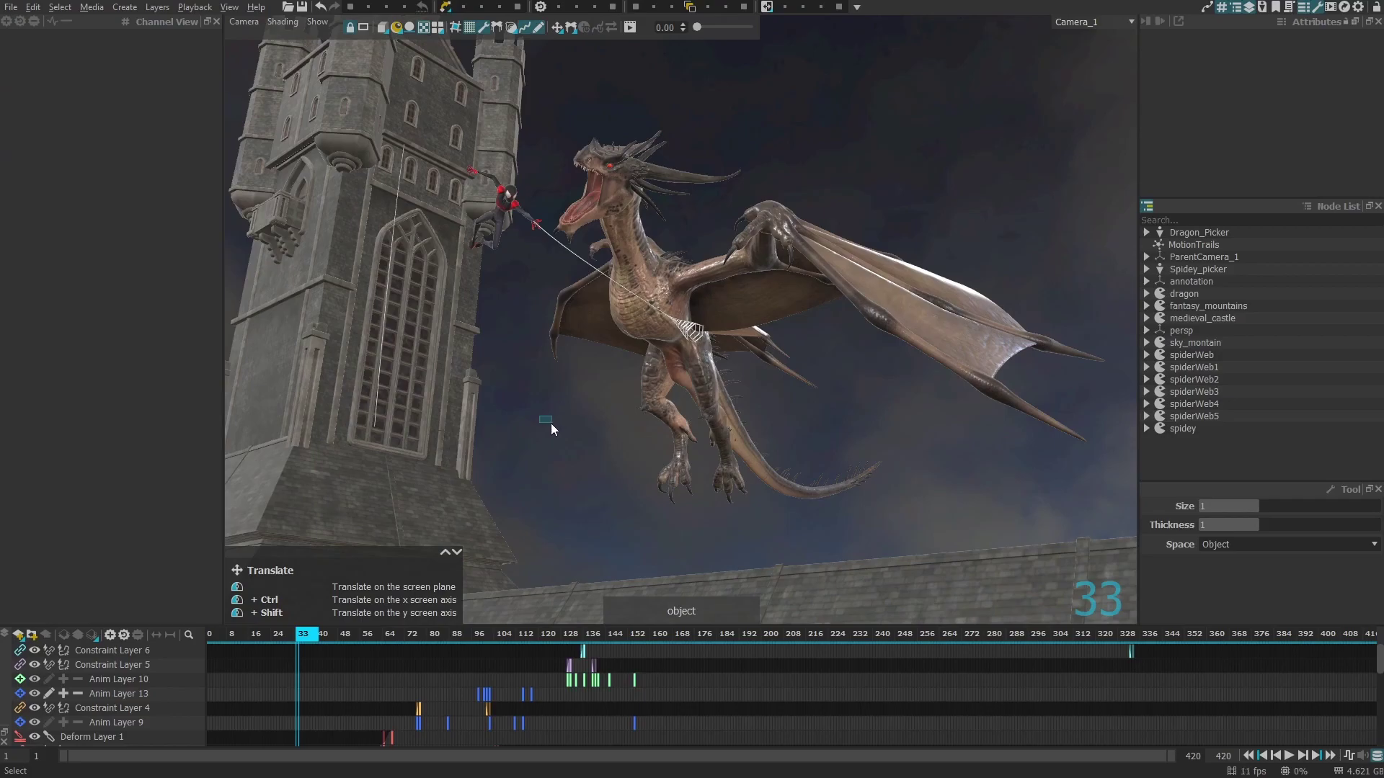
{"action": "left_click", "coordinate": [11, 8]}
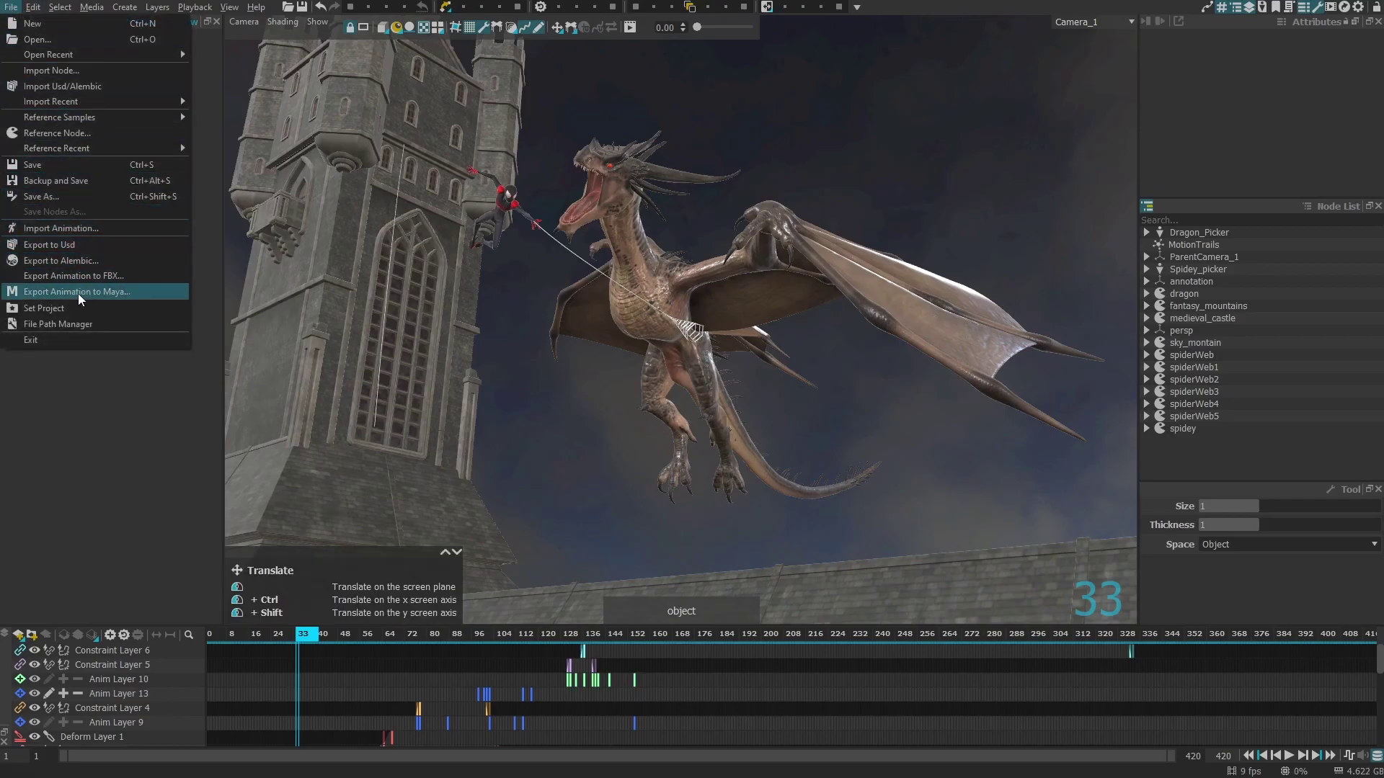
{"action": "left_click", "coordinate": [105, 291]}
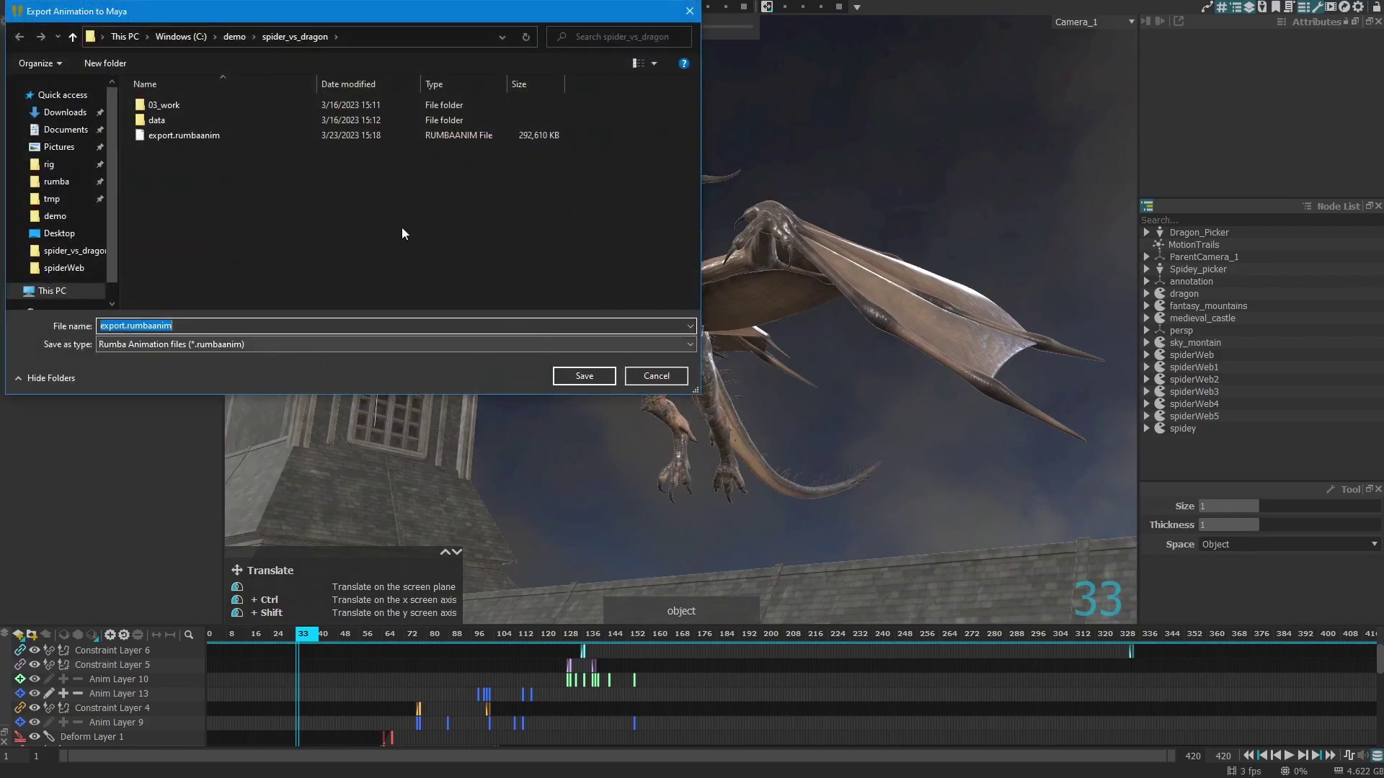
{"action": "double_click", "coordinate": [178, 134]}
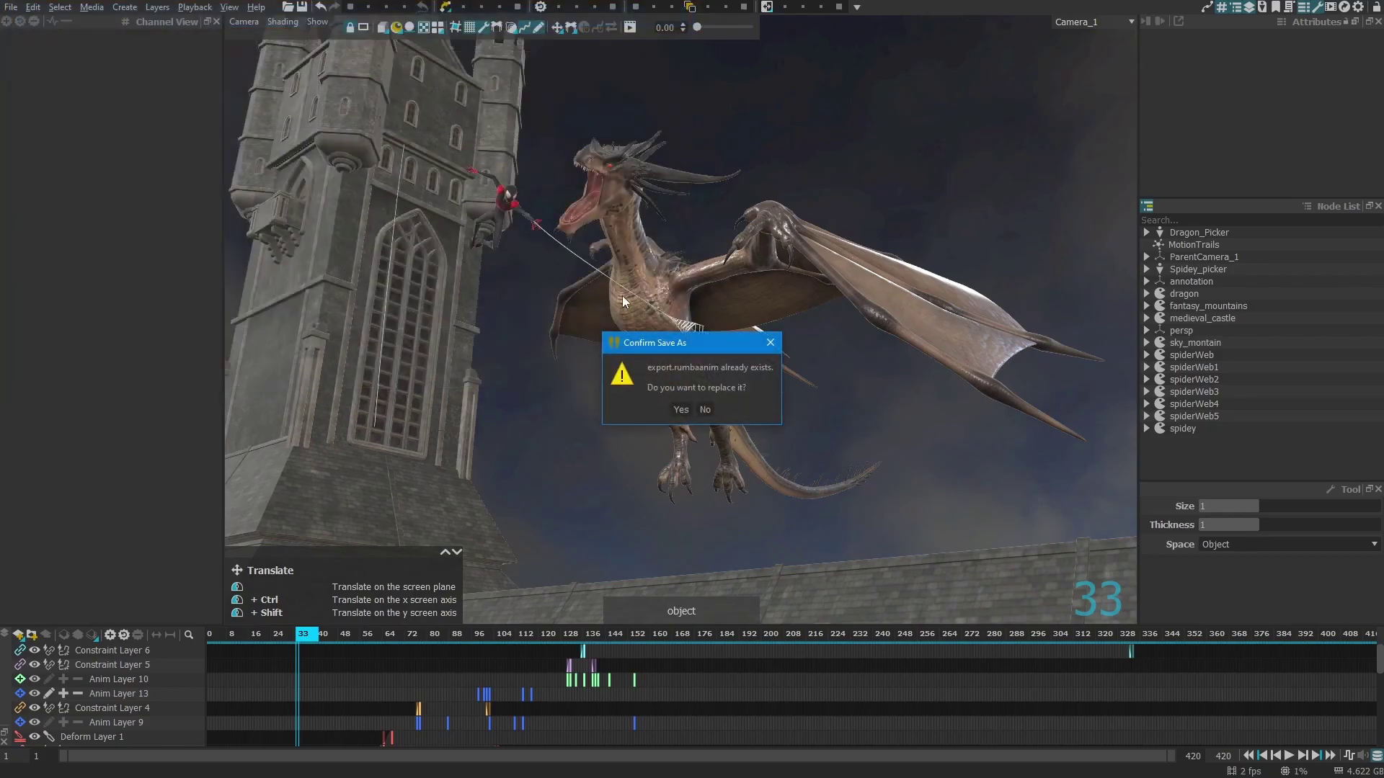
{"action": "left_click", "coordinate": [681, 409]}
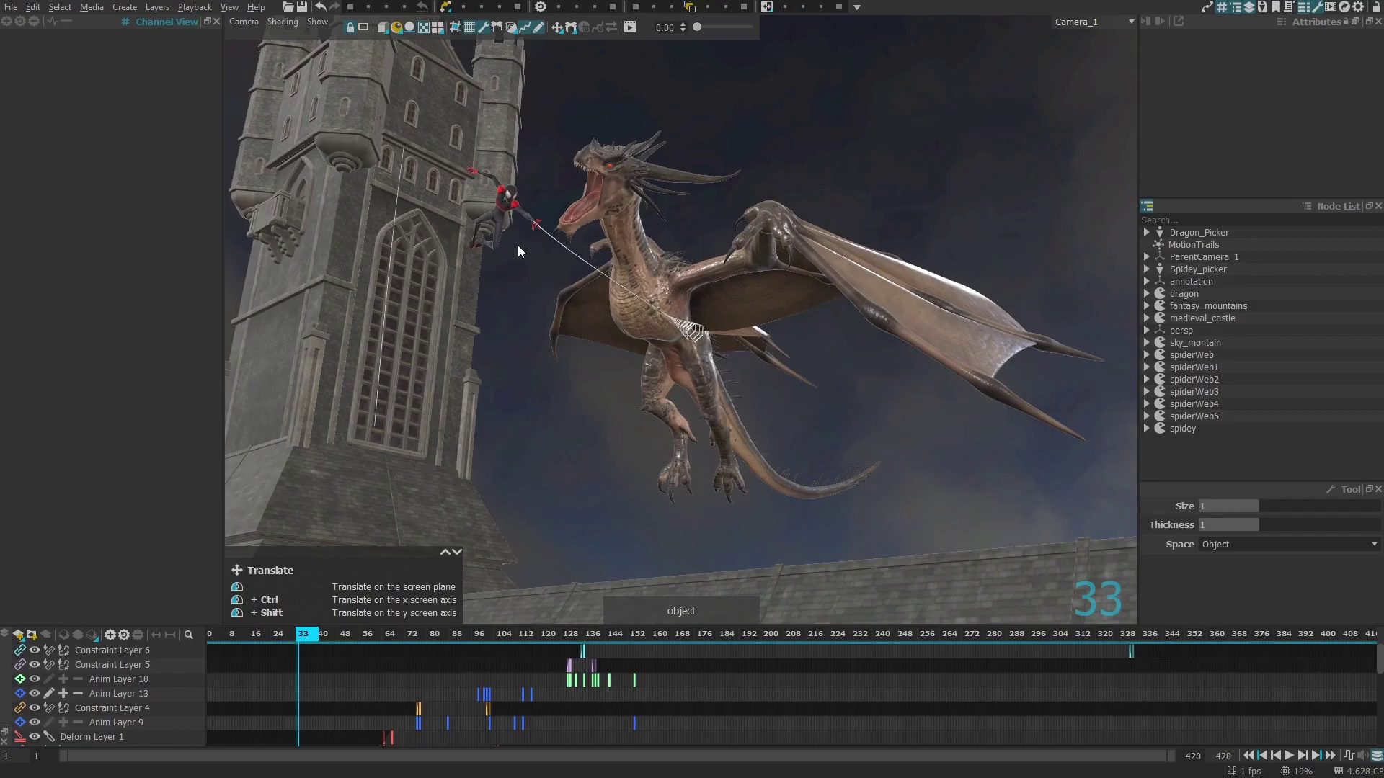
- Select all of the dragon's controllers via its FKSpine3_M chest controller
{"action": "left_click", "coordinate": [632, 336]}
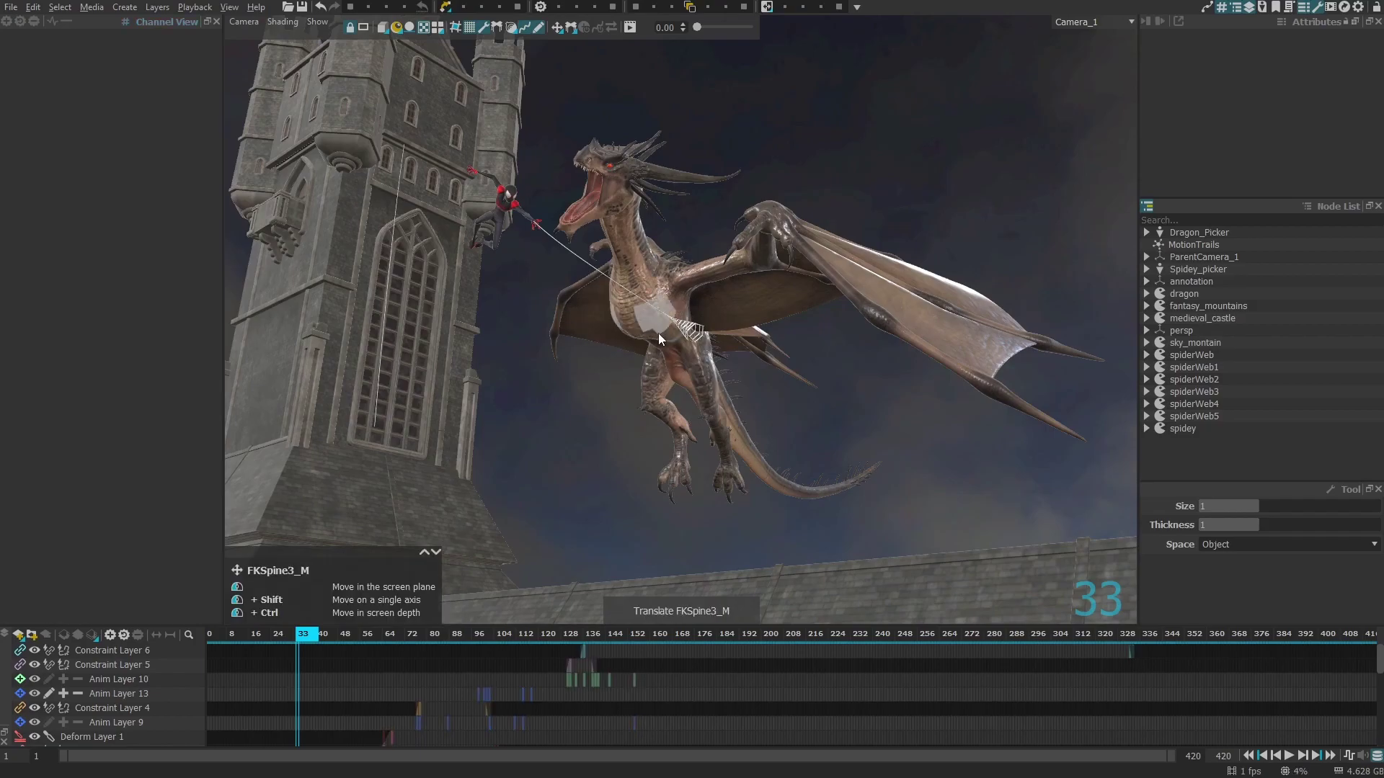
{"action": "left_click", "coordinate": [652, 326]}
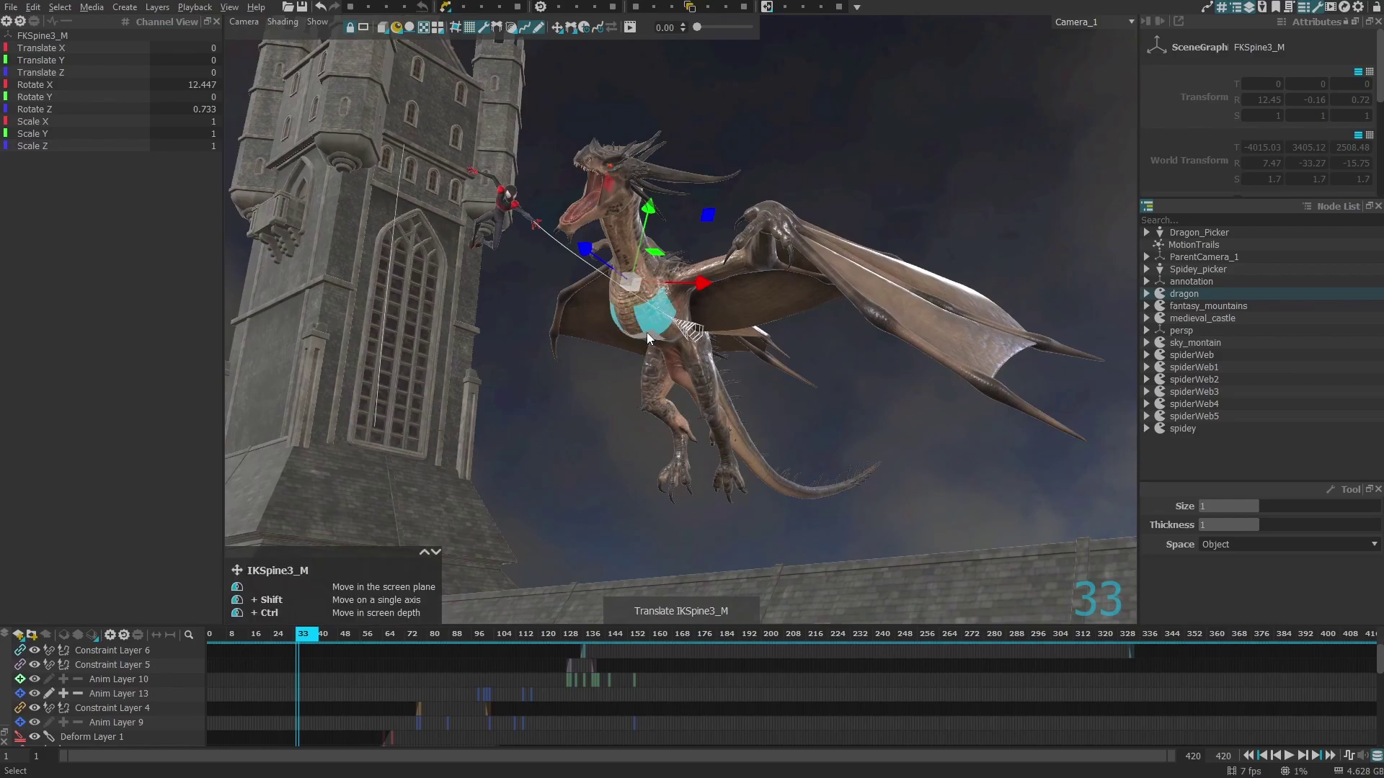
{"action": "double_click", "coordinate": [647, 333]}
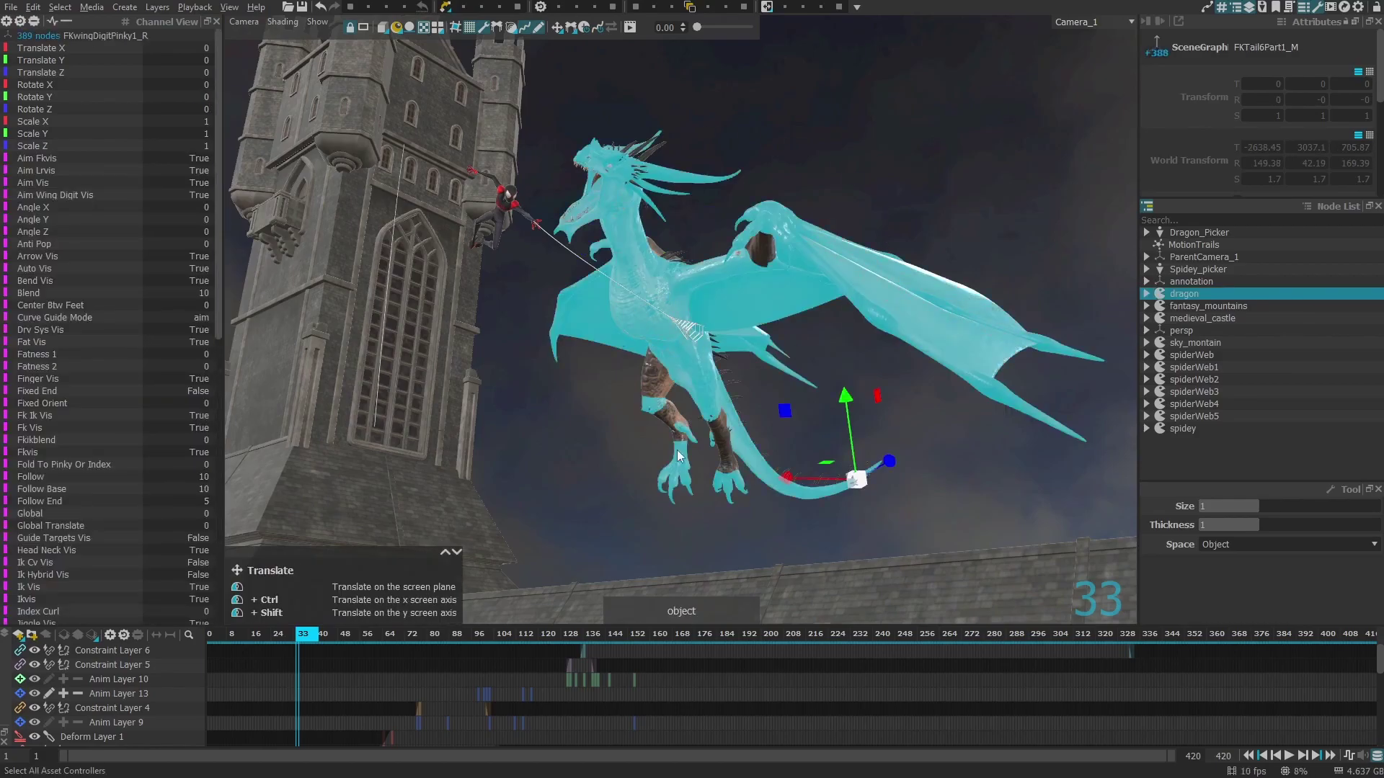
- Export the dragon's animation to Maya as dragon_animation, then deselect the dragon
{"action": "left_click", "coordinate": [10, 6]}
{"action": "left_click", "coordinate": [59, 291]}
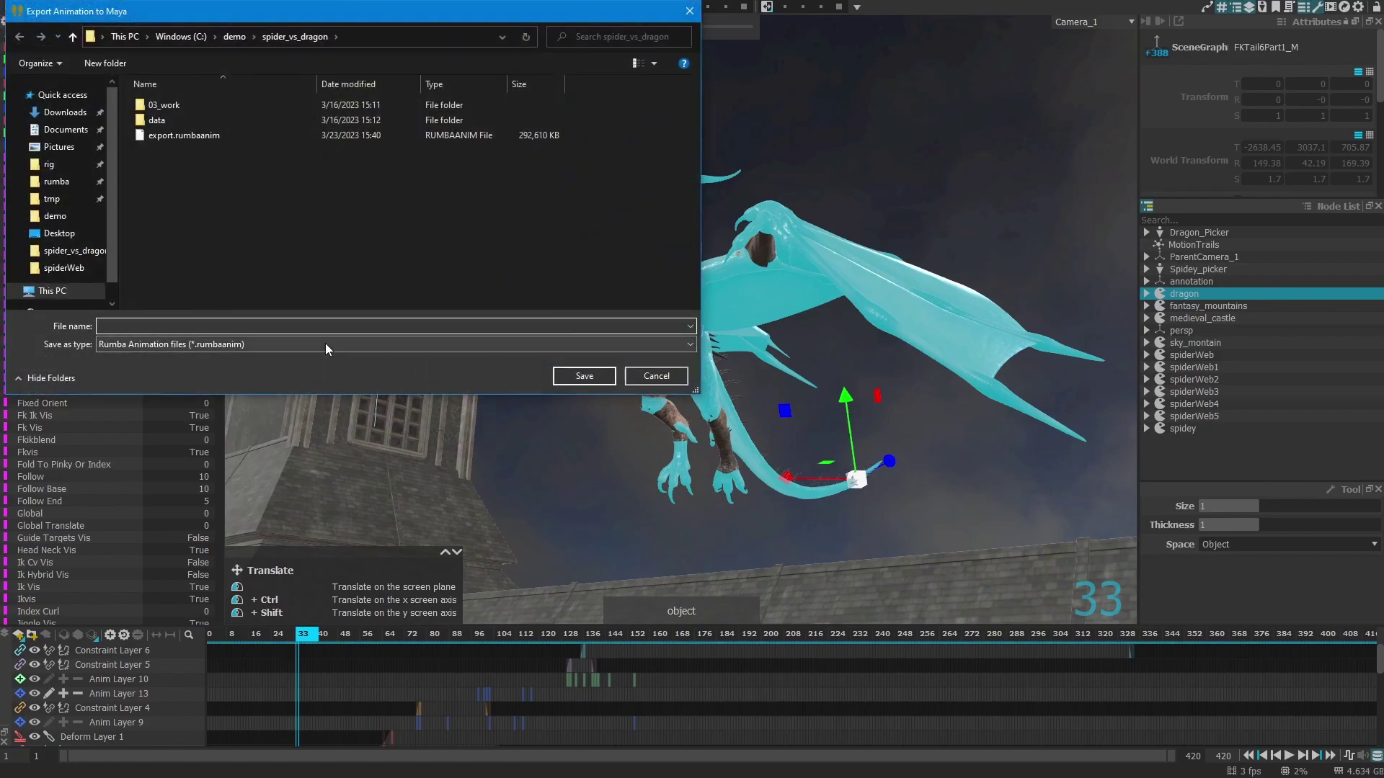
{"action": "type", "text": "dragon"}
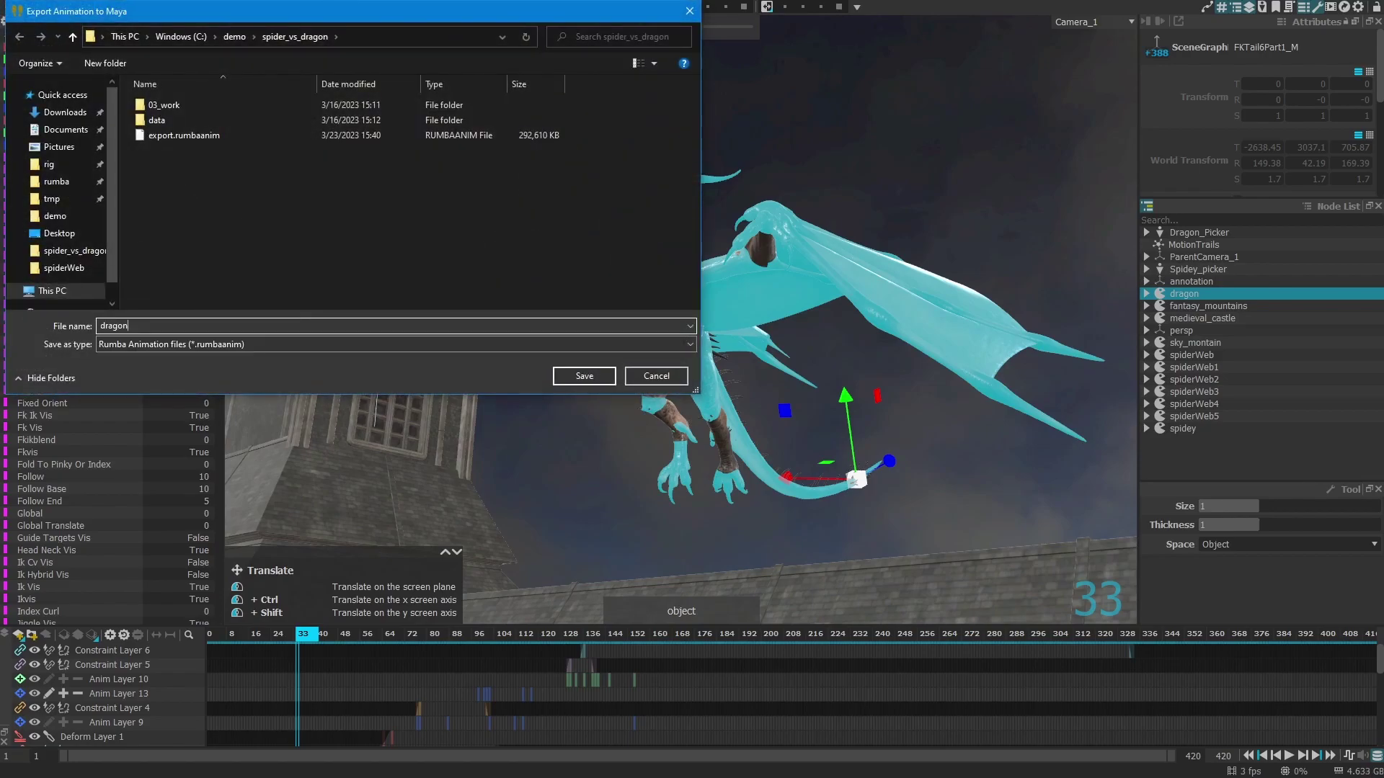
{"action": "type", "text": "_animation"}
{"action": "key", "text": "Return"}
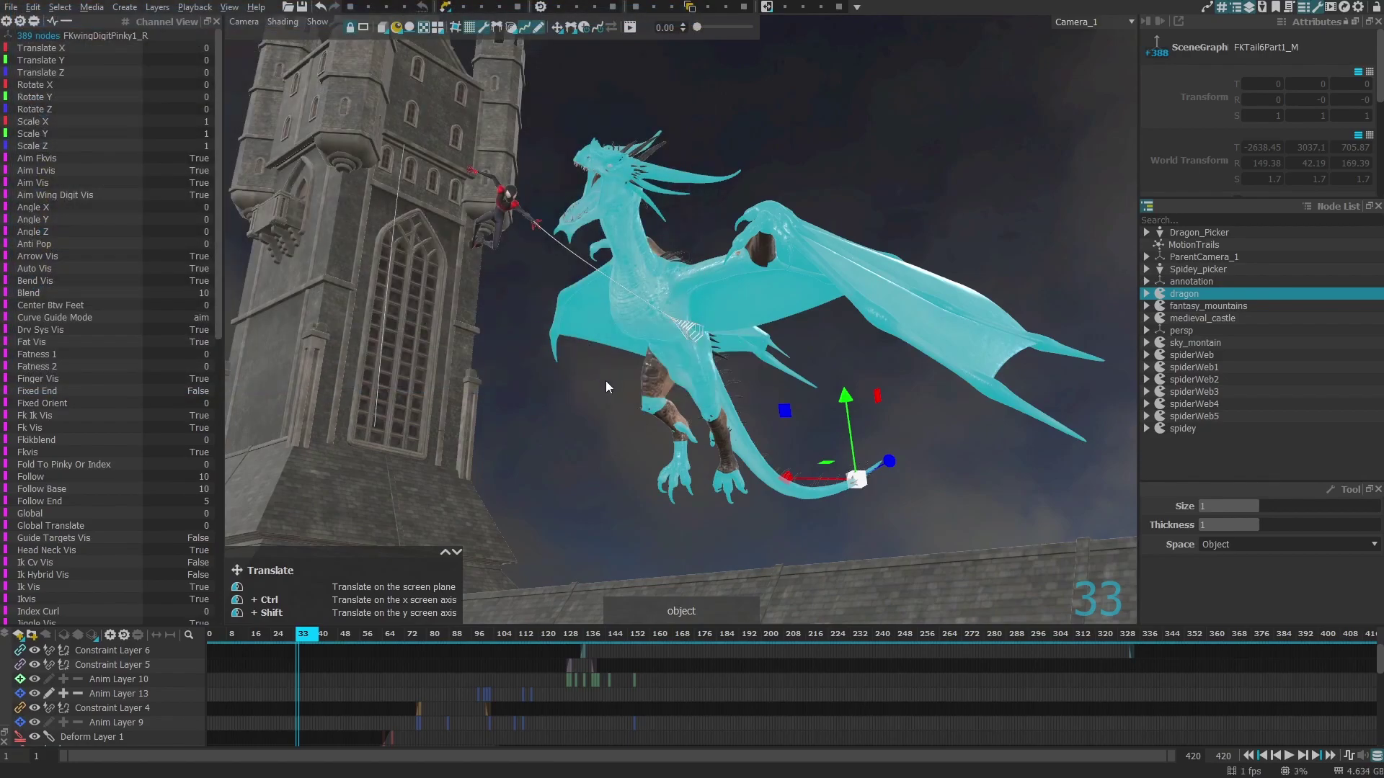
{"action": "left_click", "coordinate": [597, 437]}
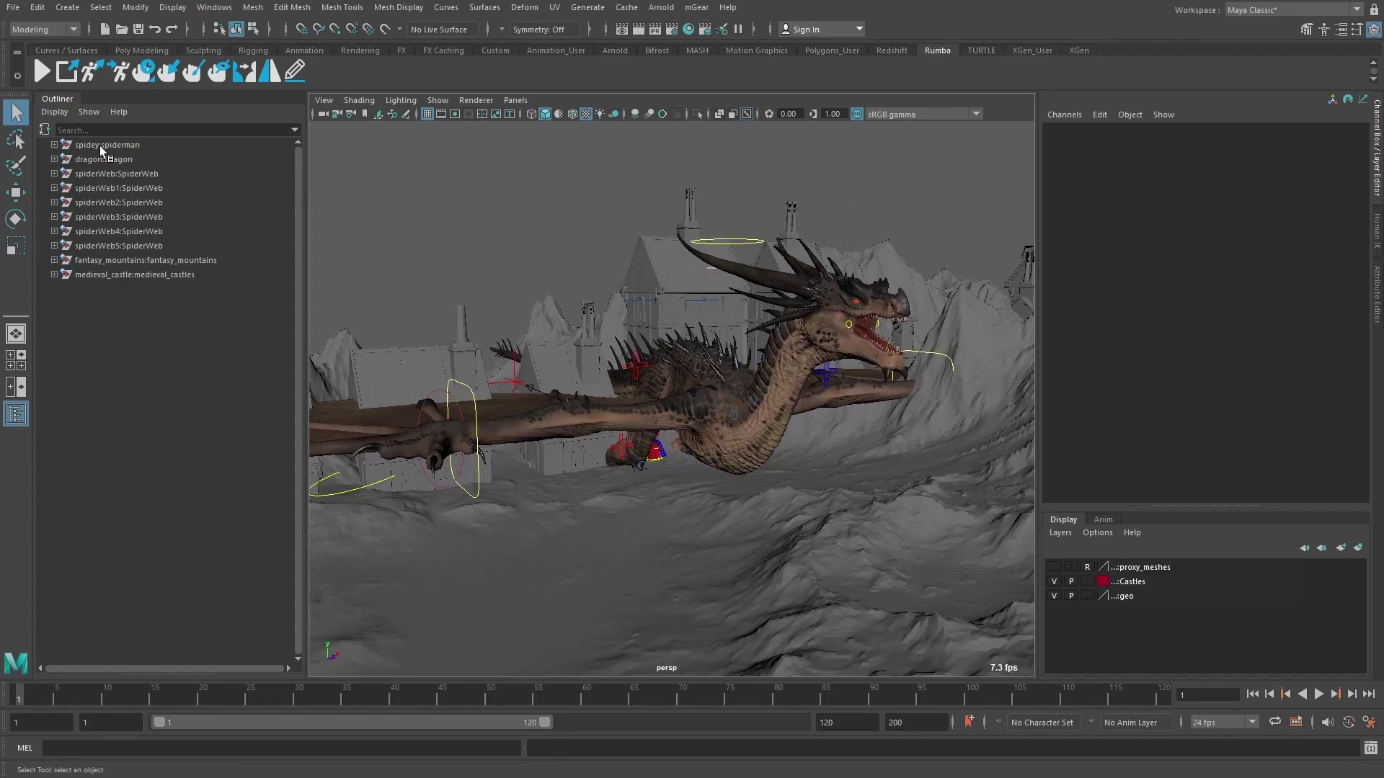
{"action": "left_click", "coordinate": [87, 161]}
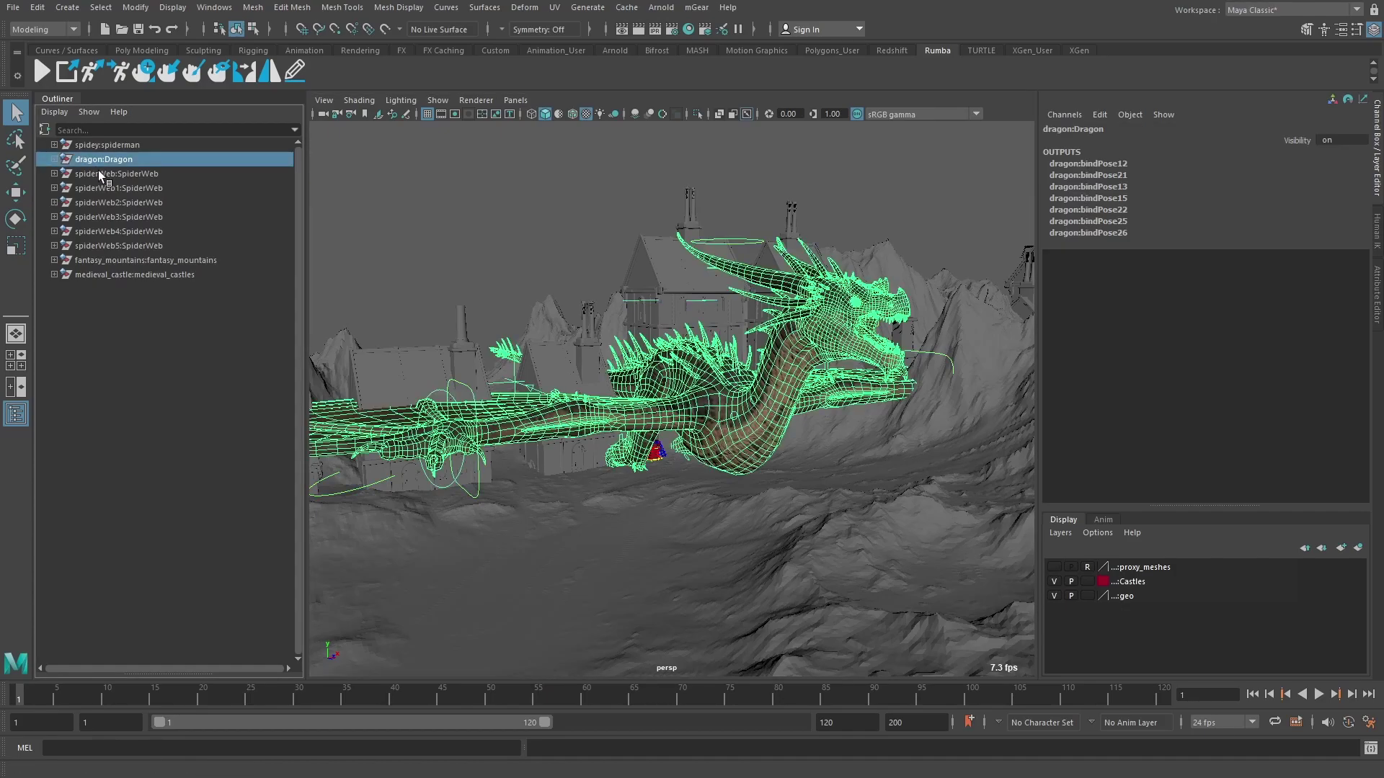
{"action": "left_click", "coordinate": [88, 175]}
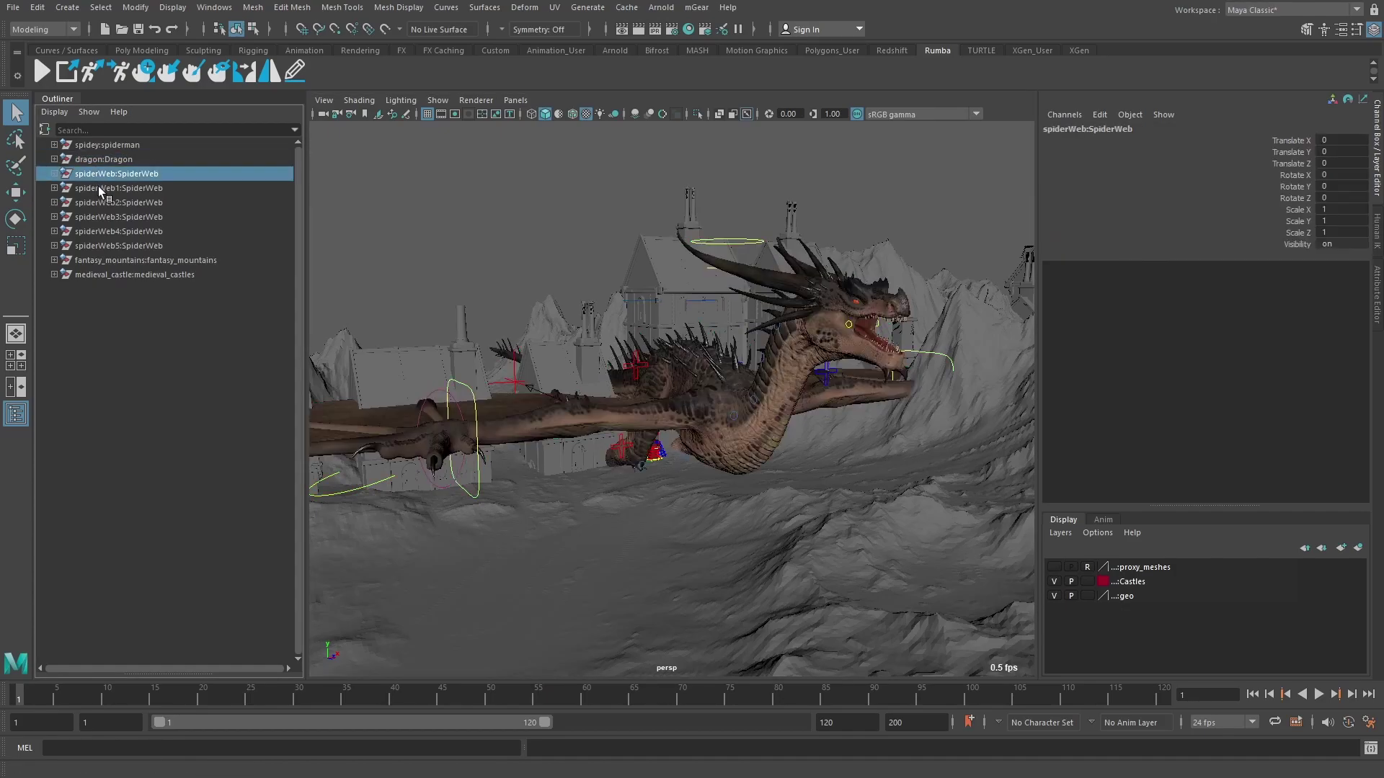
{"action": "left_click", "coordinate": [103, 189]}
{"action": "left_click", "coordinate": [399, 327]}
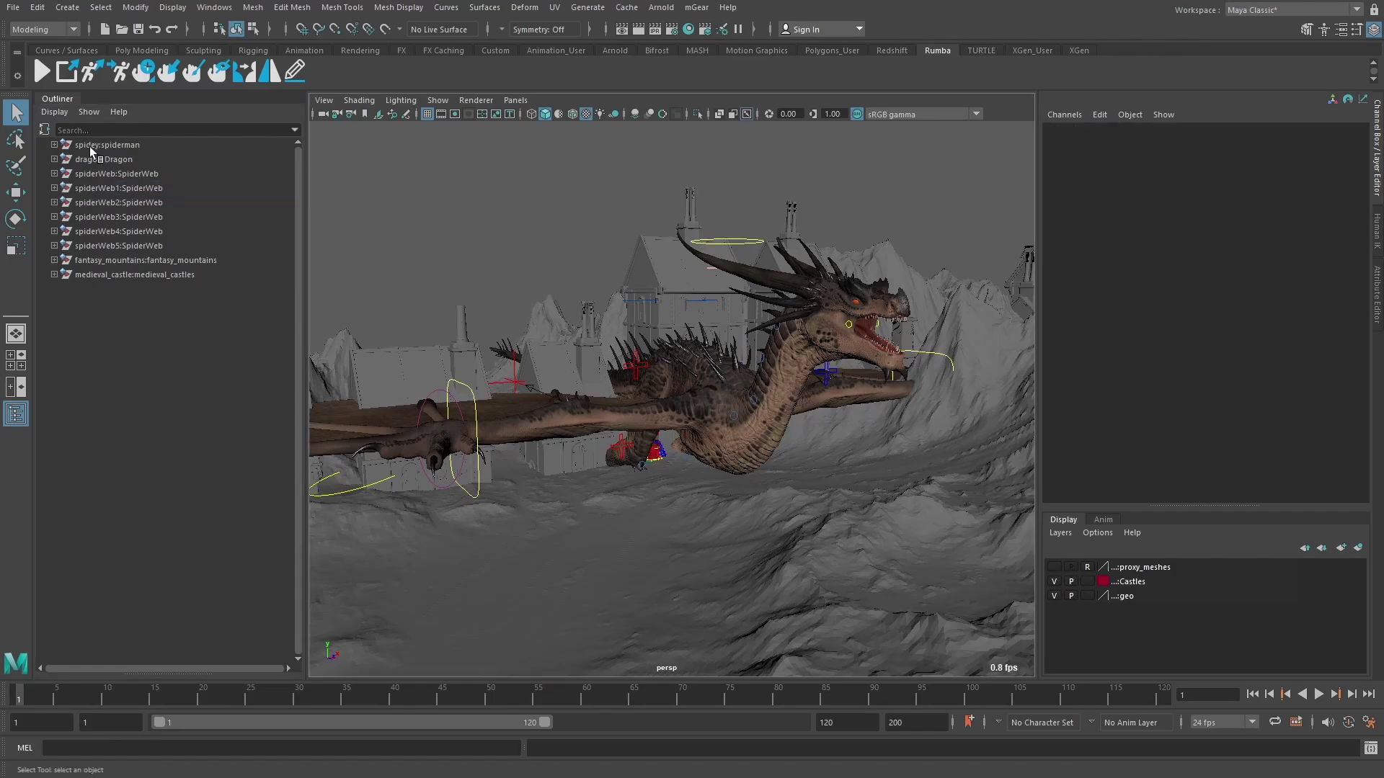
{"action": "left_click", "coordinate": [98, 161]}
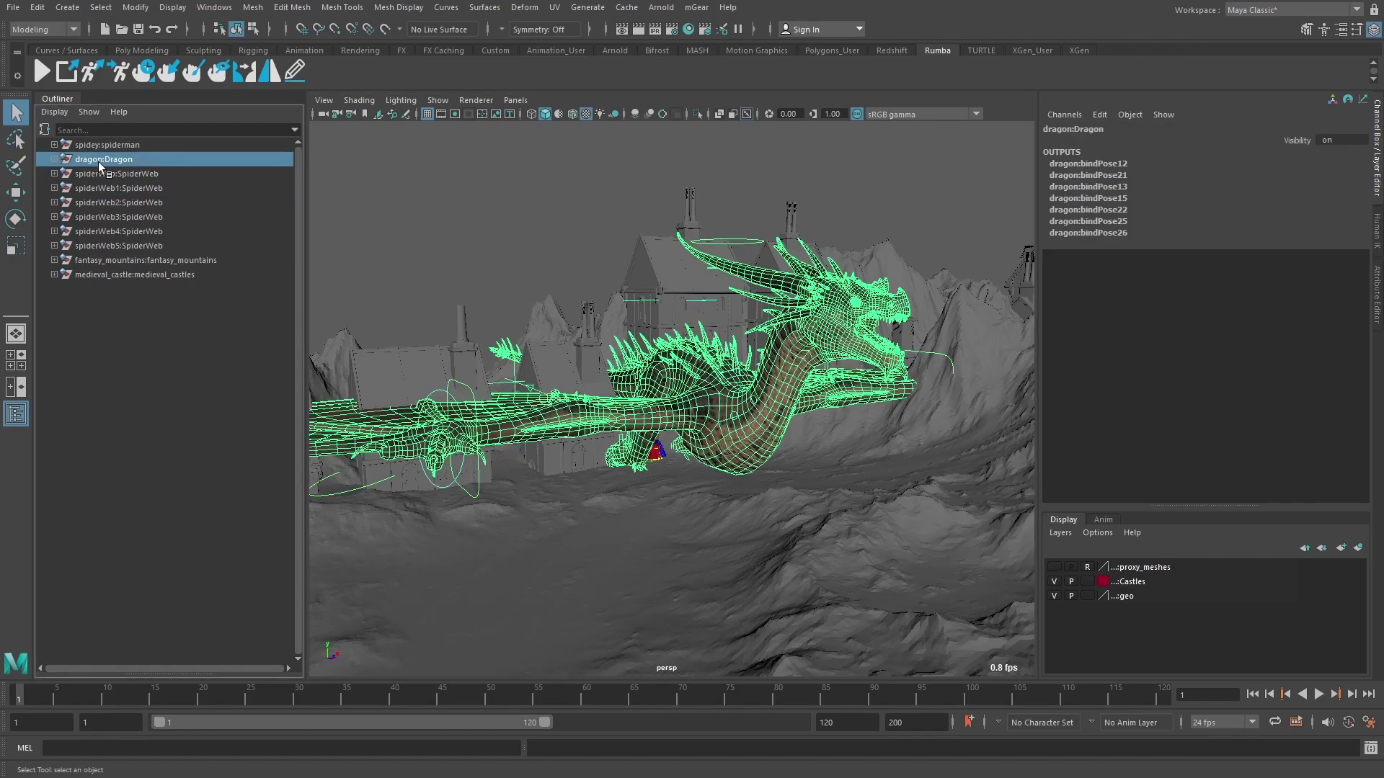
{"action": "left_click", "coordinate": [82, 145]}
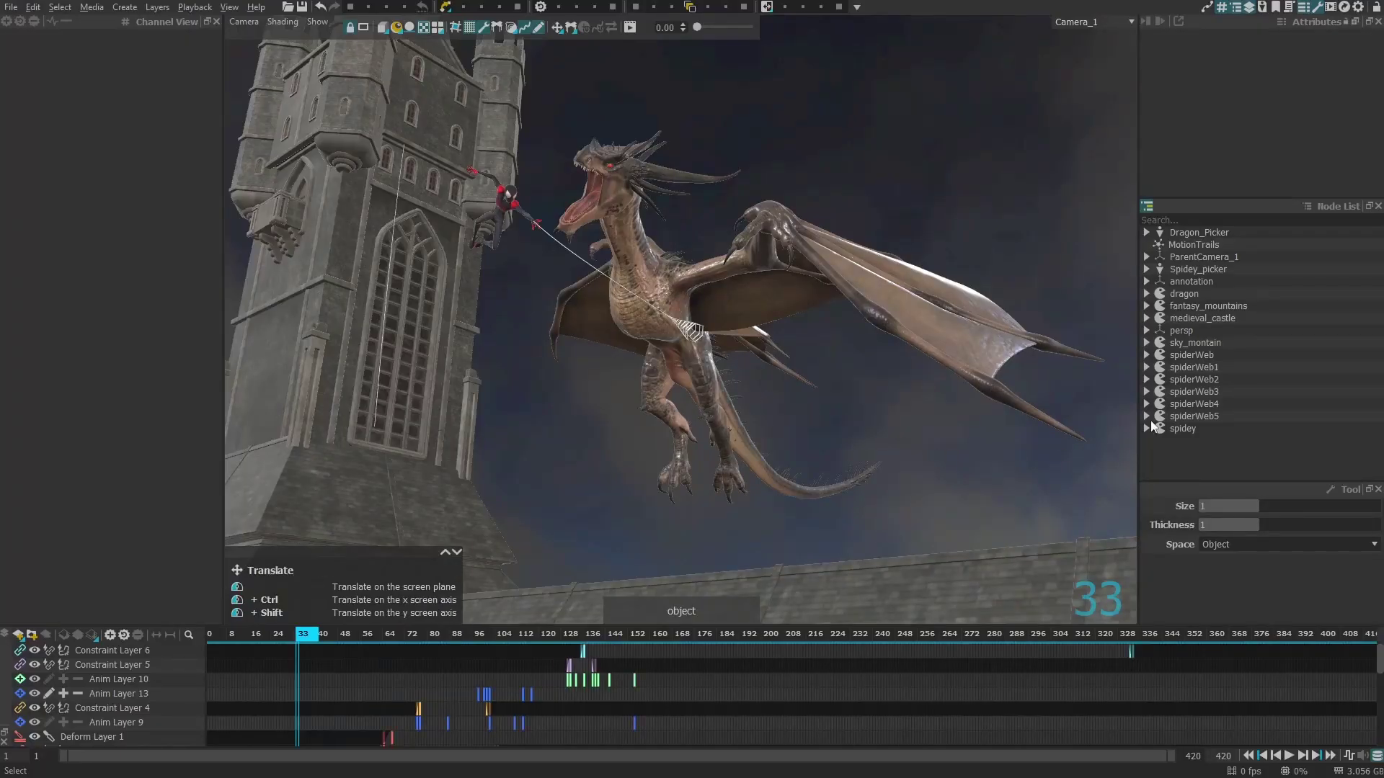
{"action": "left_click", "coordinate": [1177, 428]}
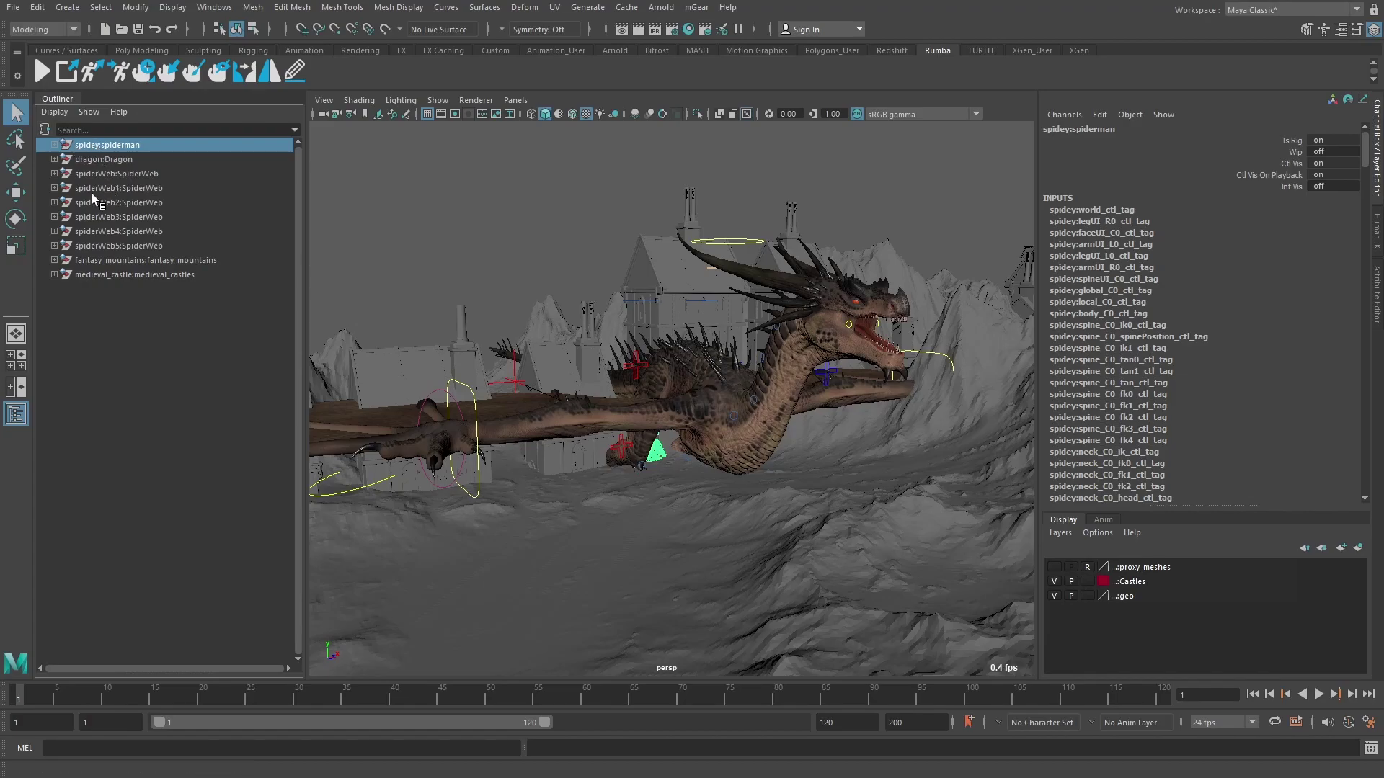
{"action": "left_click", "coordinate": [87, 175]}
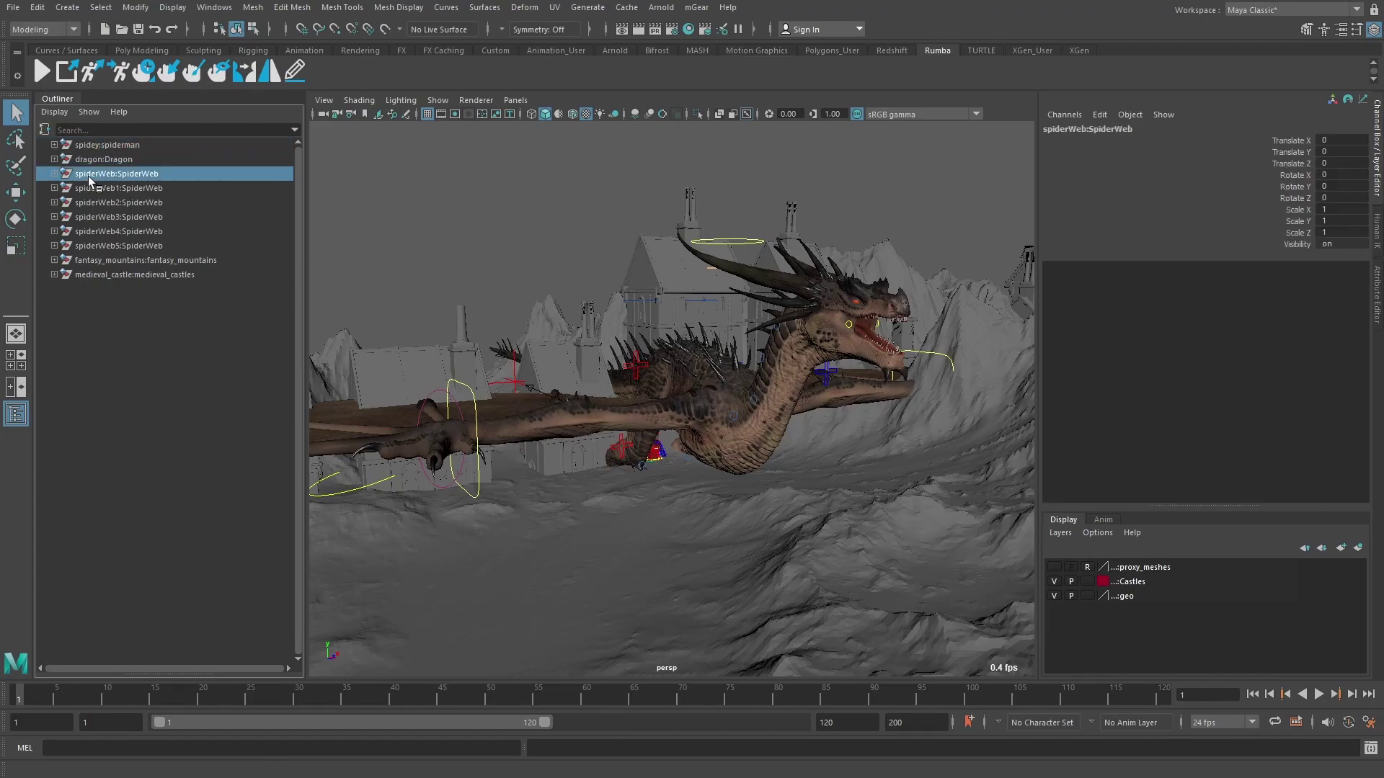
{"action": "left_click", "coordinate": [114, 188]}
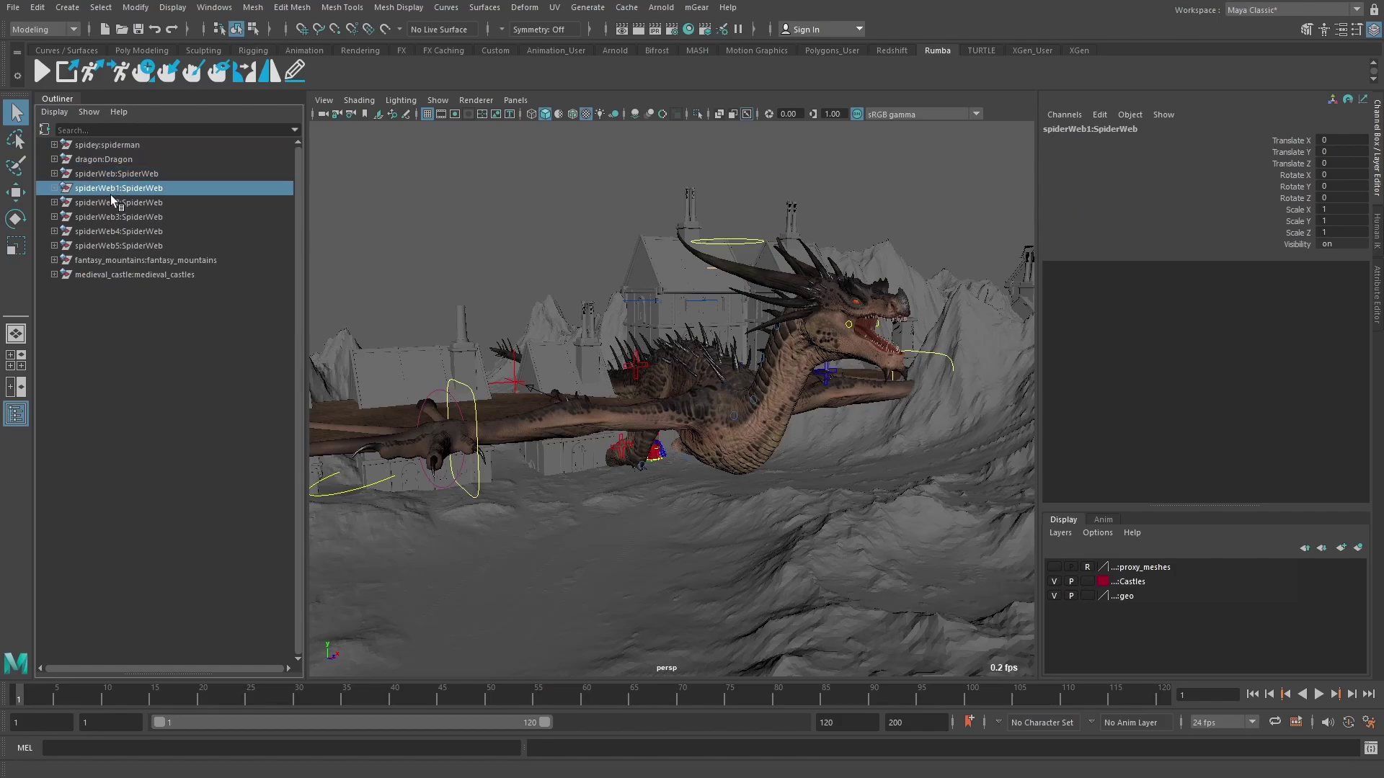
{"action": "left_click", "coordinate": [113, 203]}
{"action": "left_click", "coordinate": [114, 229]}
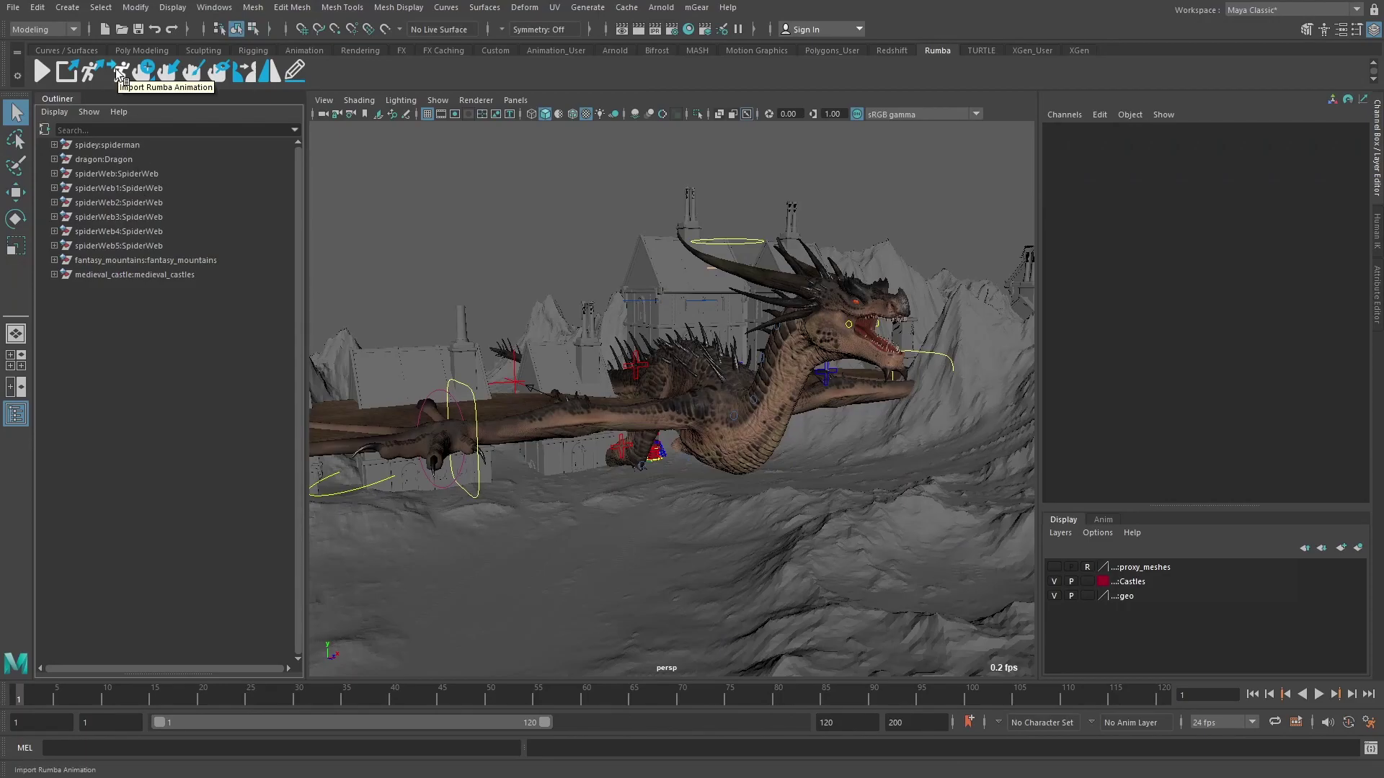
- Import export.rumbaanim from the Rumba shelf and play the resulting 420-frame animation
{"action": "left_click", "coordinate": [119, 71]}
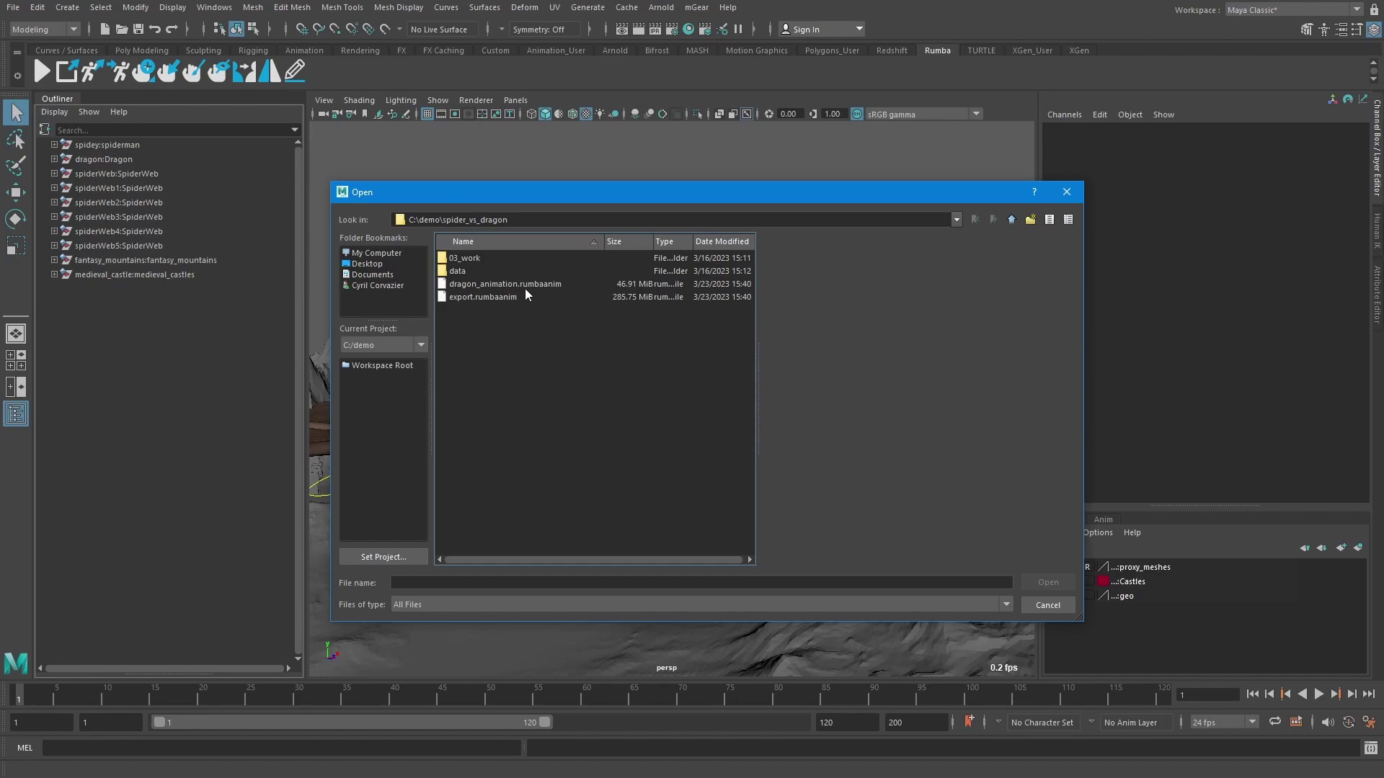
{"action": "double_click", "coordinate": [479, 295]}
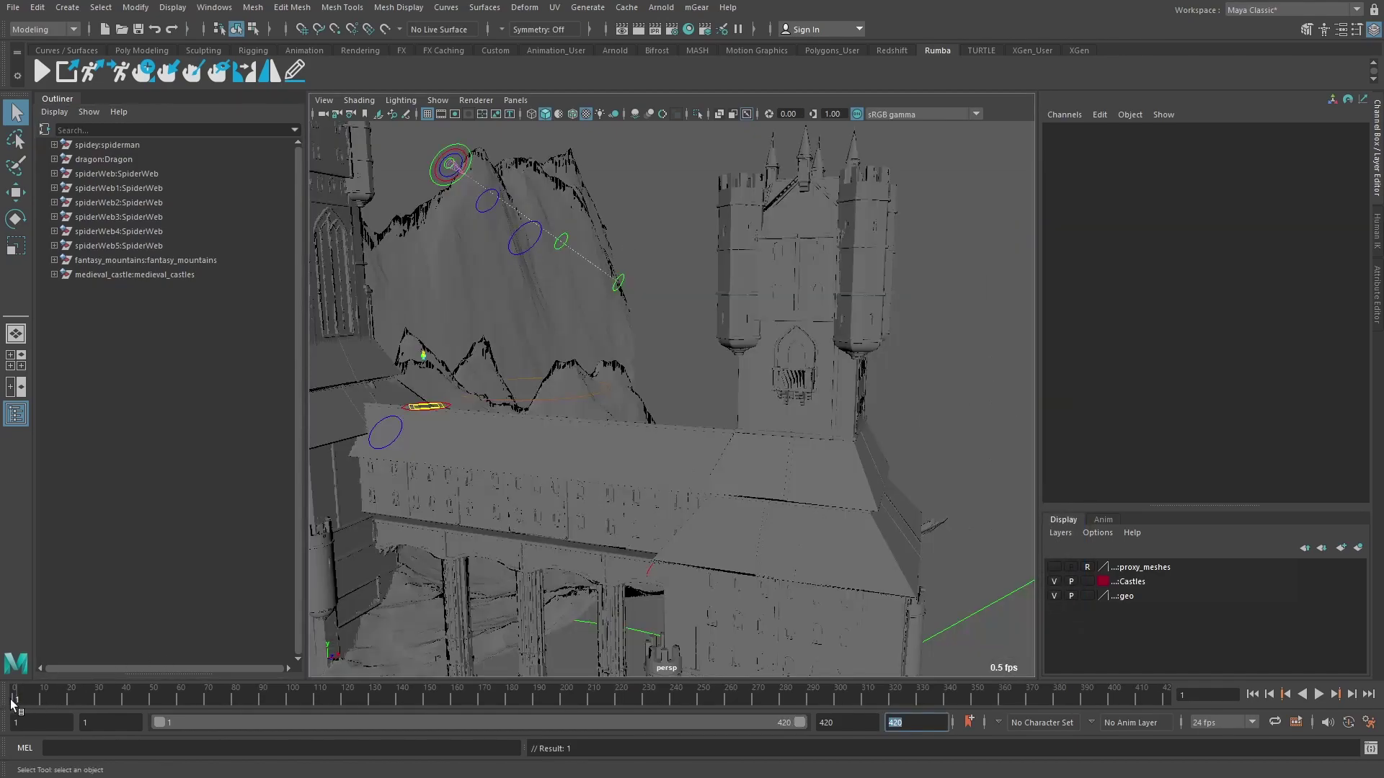
{"action": "key", "text": "alt+v"}
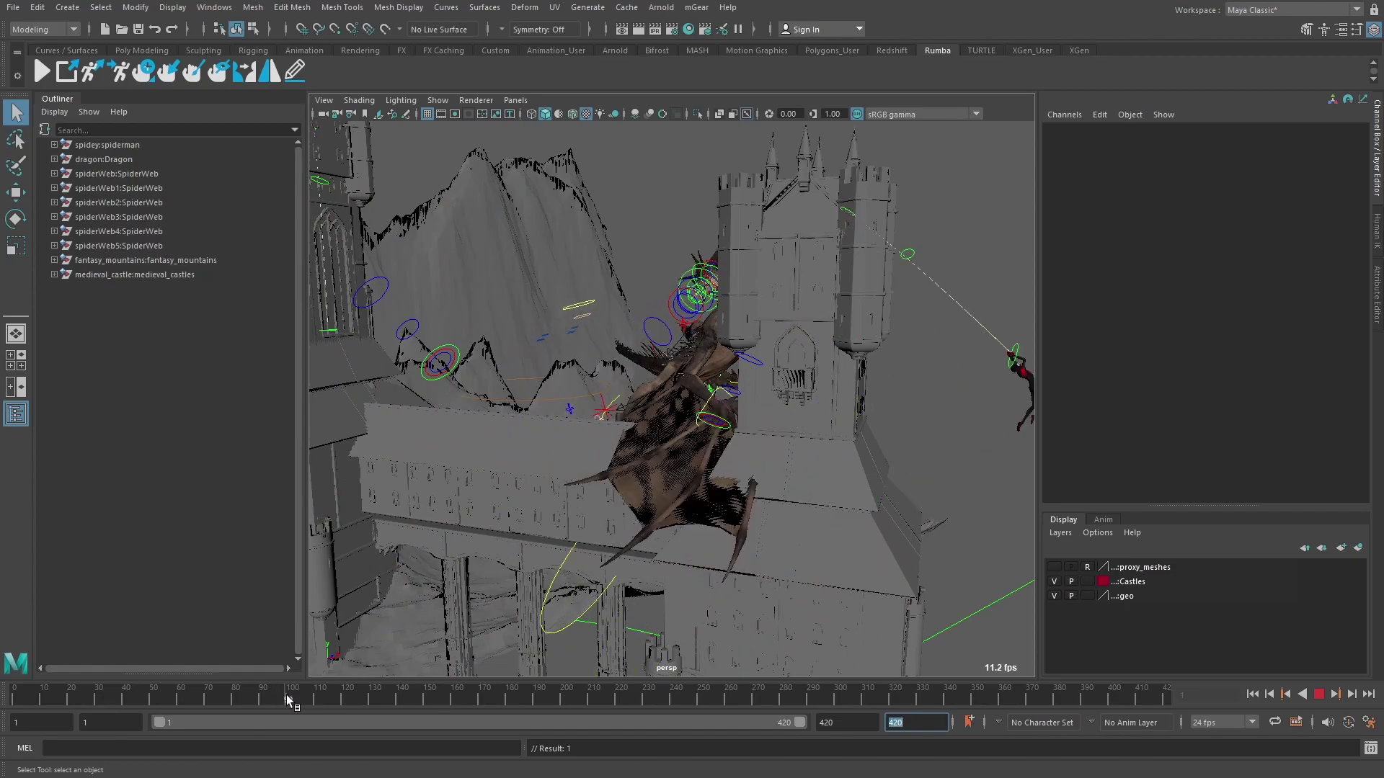
{"action": "key", "text": "alt+v"}
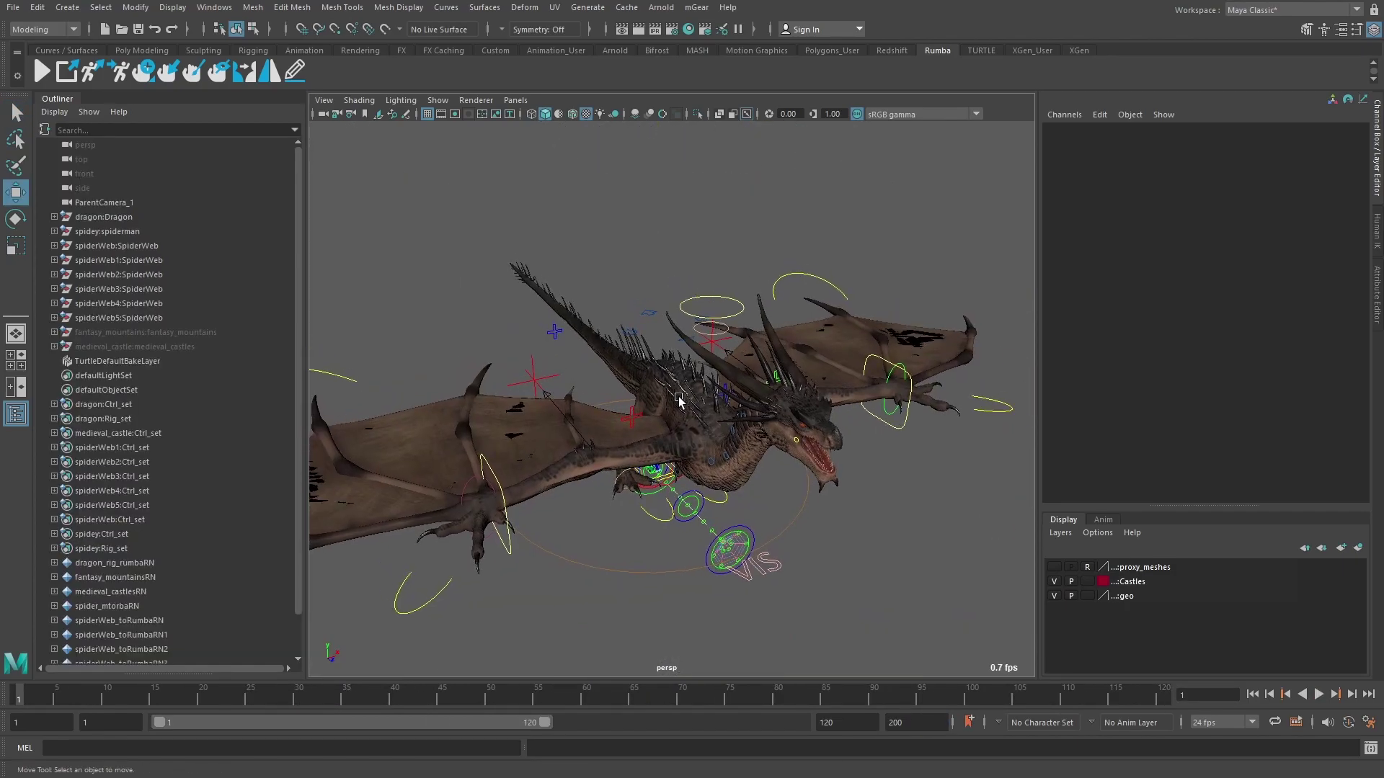
- Load dragon_animation.rumbaanim onto the selected PoleArm_L control and scrub the early frames
{"action": "left_click_drag", "start_coordinate": [642, 346], "coordinate": [675, 401], "text": "alt"}
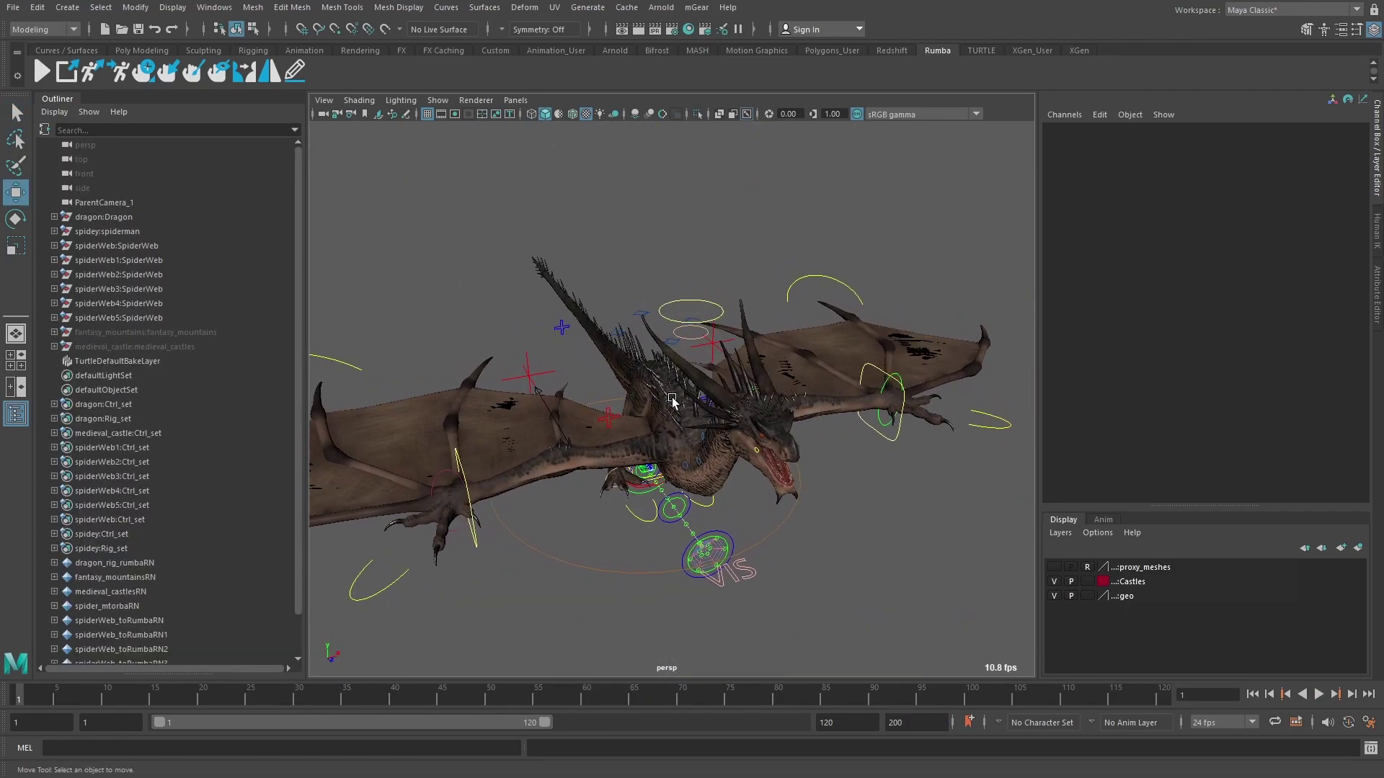
{"action": "left_click", "coordinate": [550, 372]}
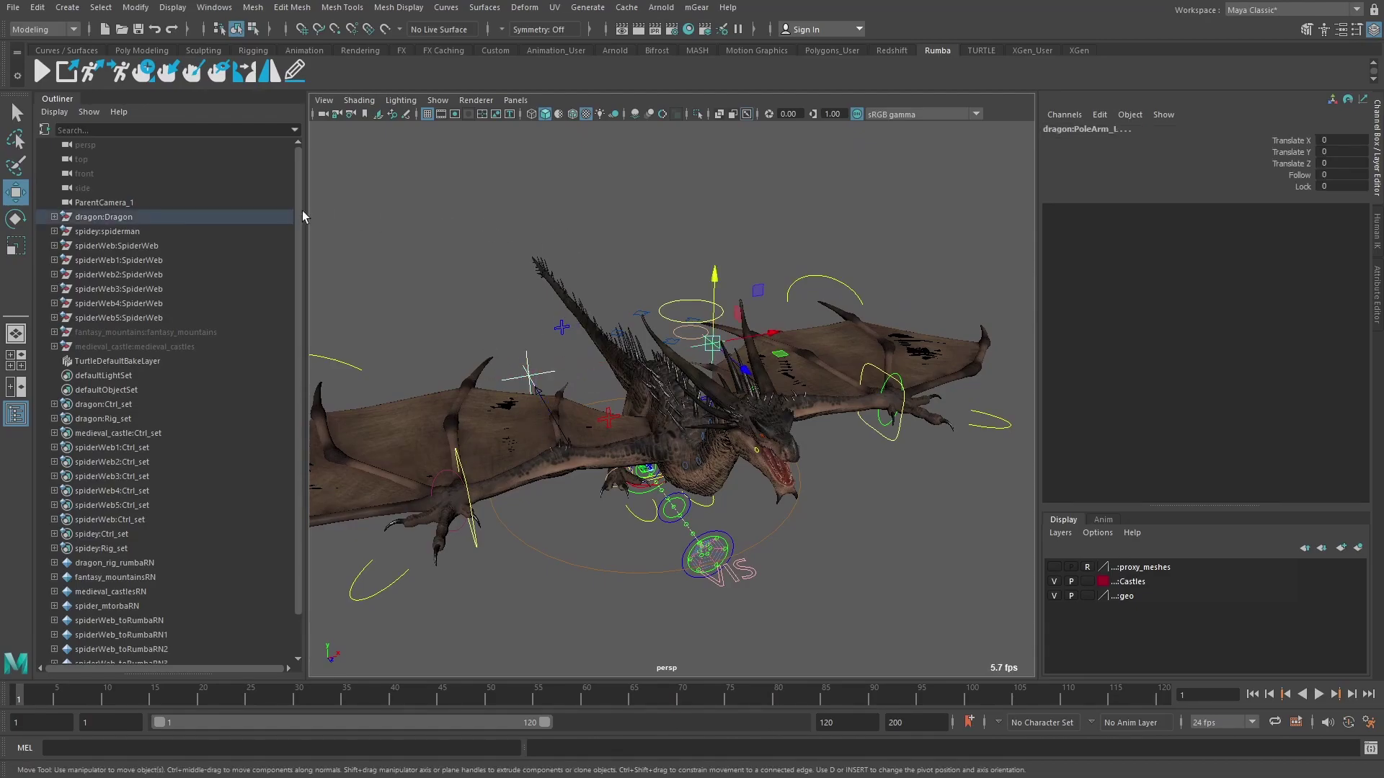
{"action": "left_click", "coordinate": [121, 73]}
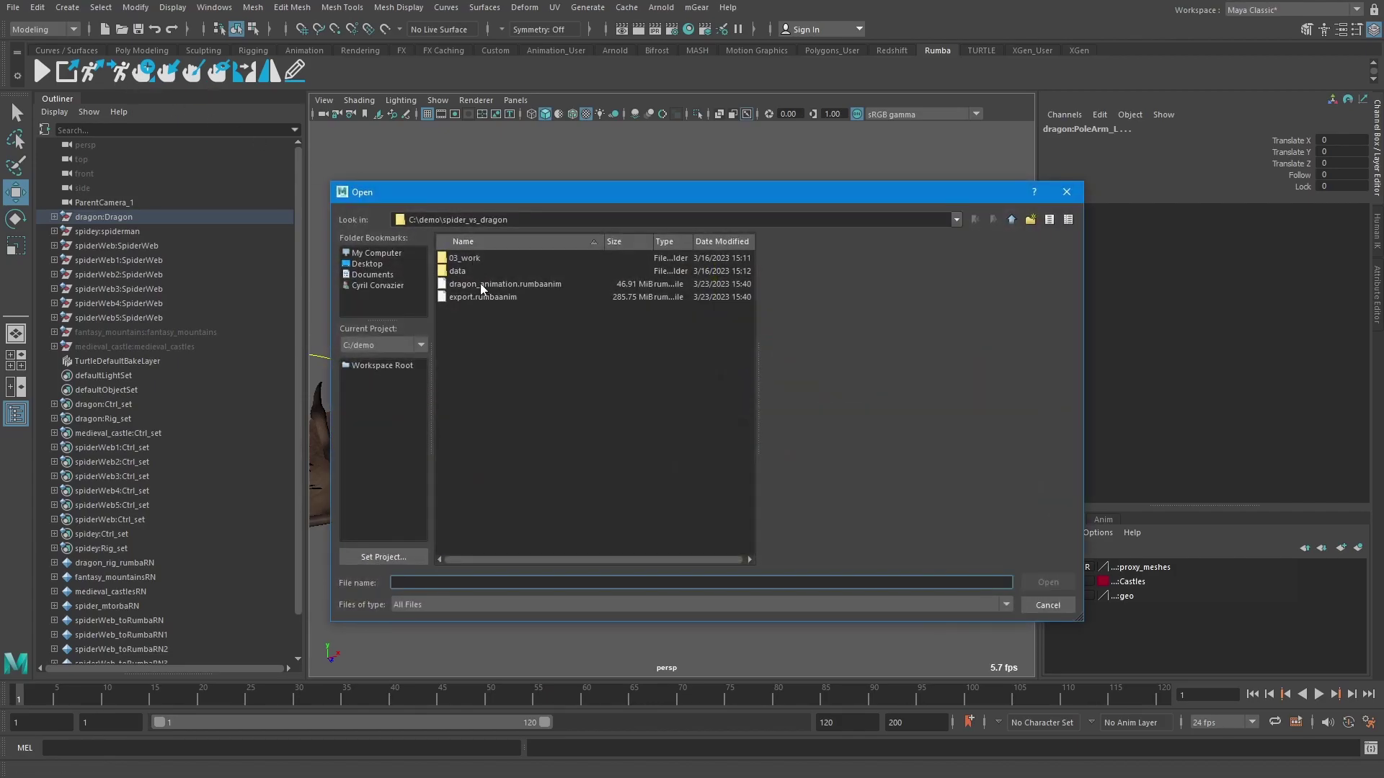
{"action": "double_click", "coordinate": [483, 284]}
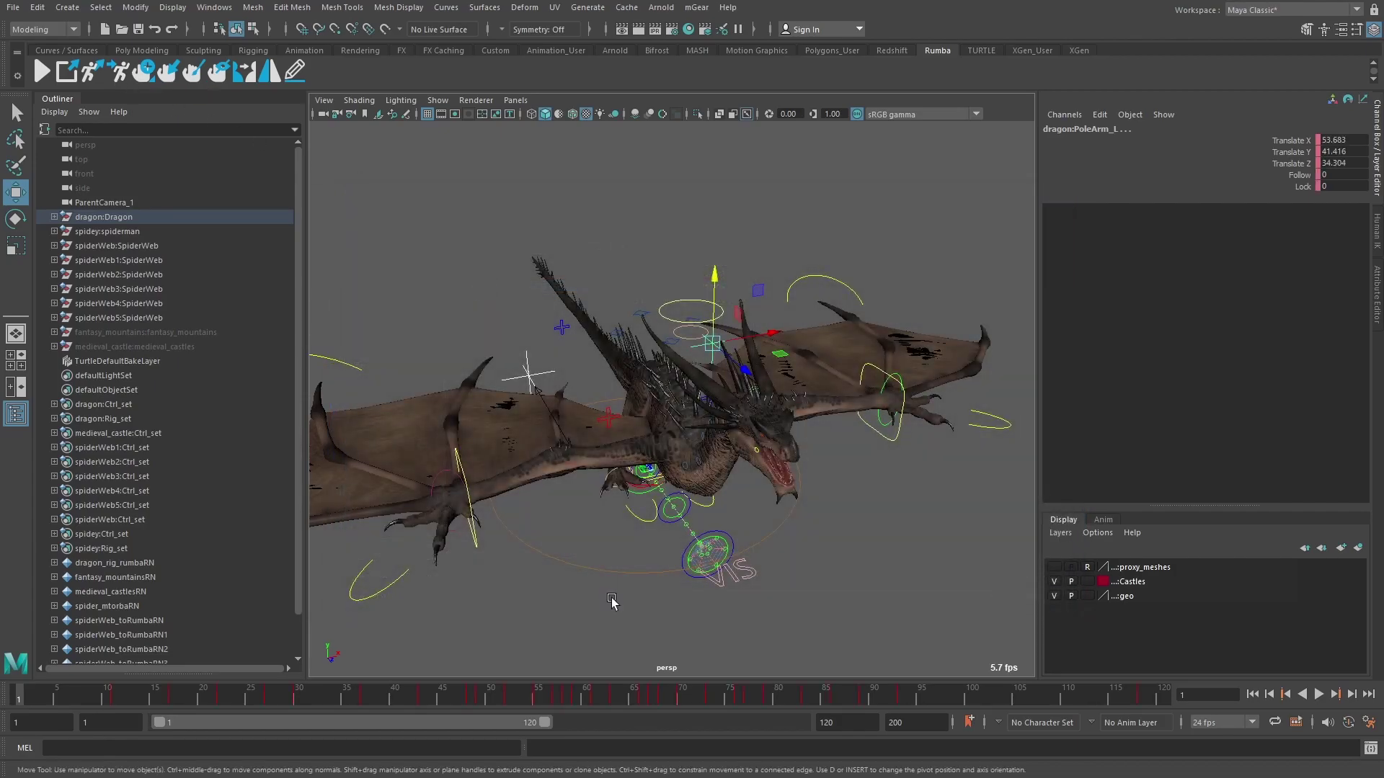
{"action": "left_click", "coordinate": [173, 694]}
{"action": "left_click_drag", "start_coordinate": [173, 693], "coordinate": [223, 667]}
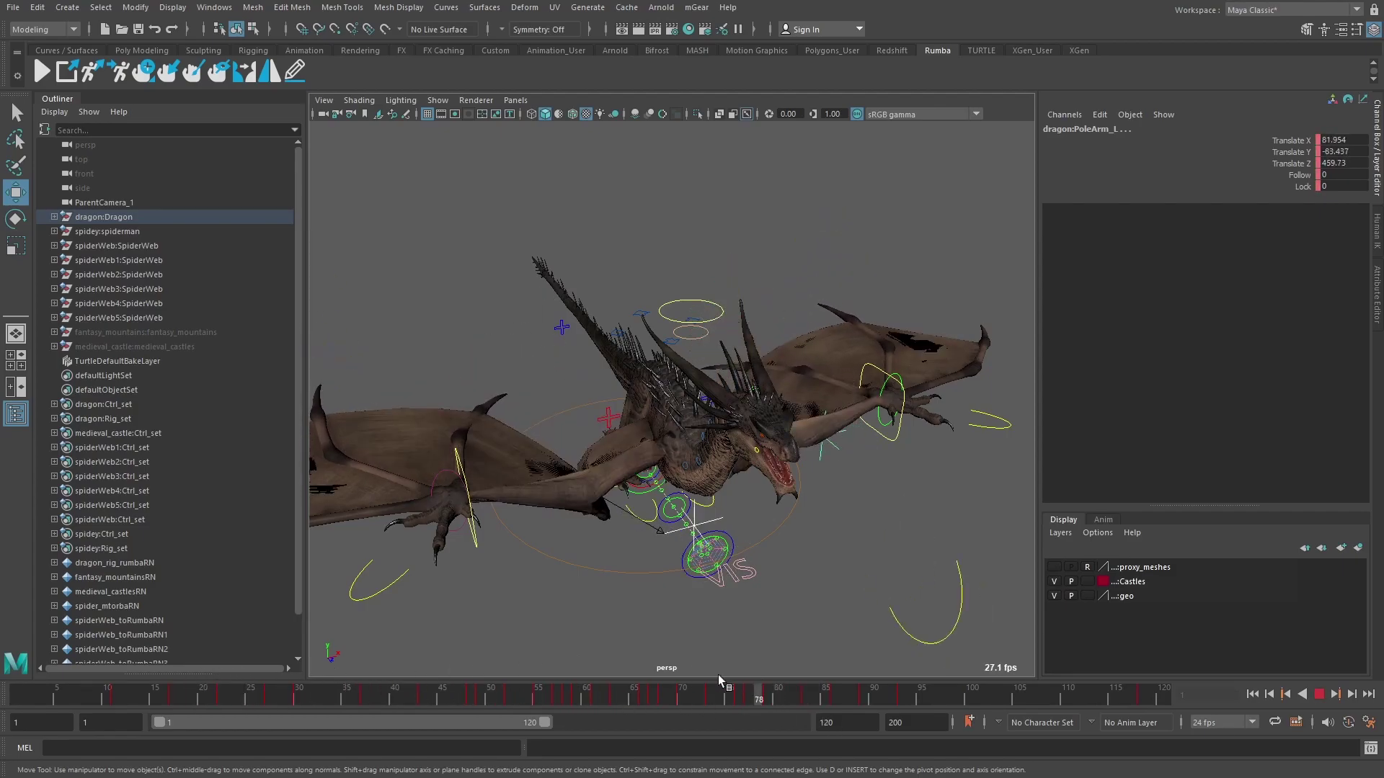
- Inspect the pole-arm keys between frames 15 and 100, including keys at 83 and 93
{"action": "key", "text": "Escape"}
{"action": "key", "text": "f"}
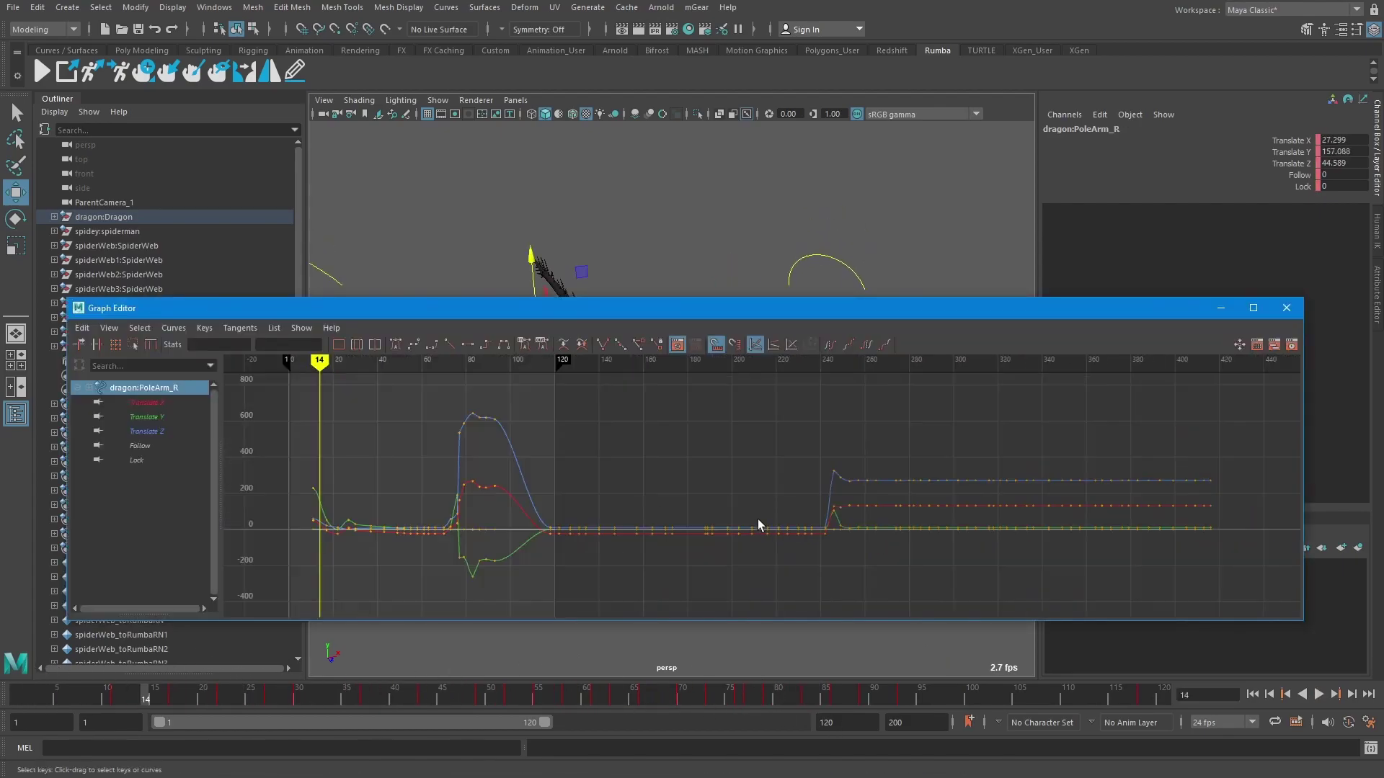
{"action": "left_click_drag", "start_coordinate": [406, 387], "coordinate": [576, 600]}
{"action": "key", "text": "f"}
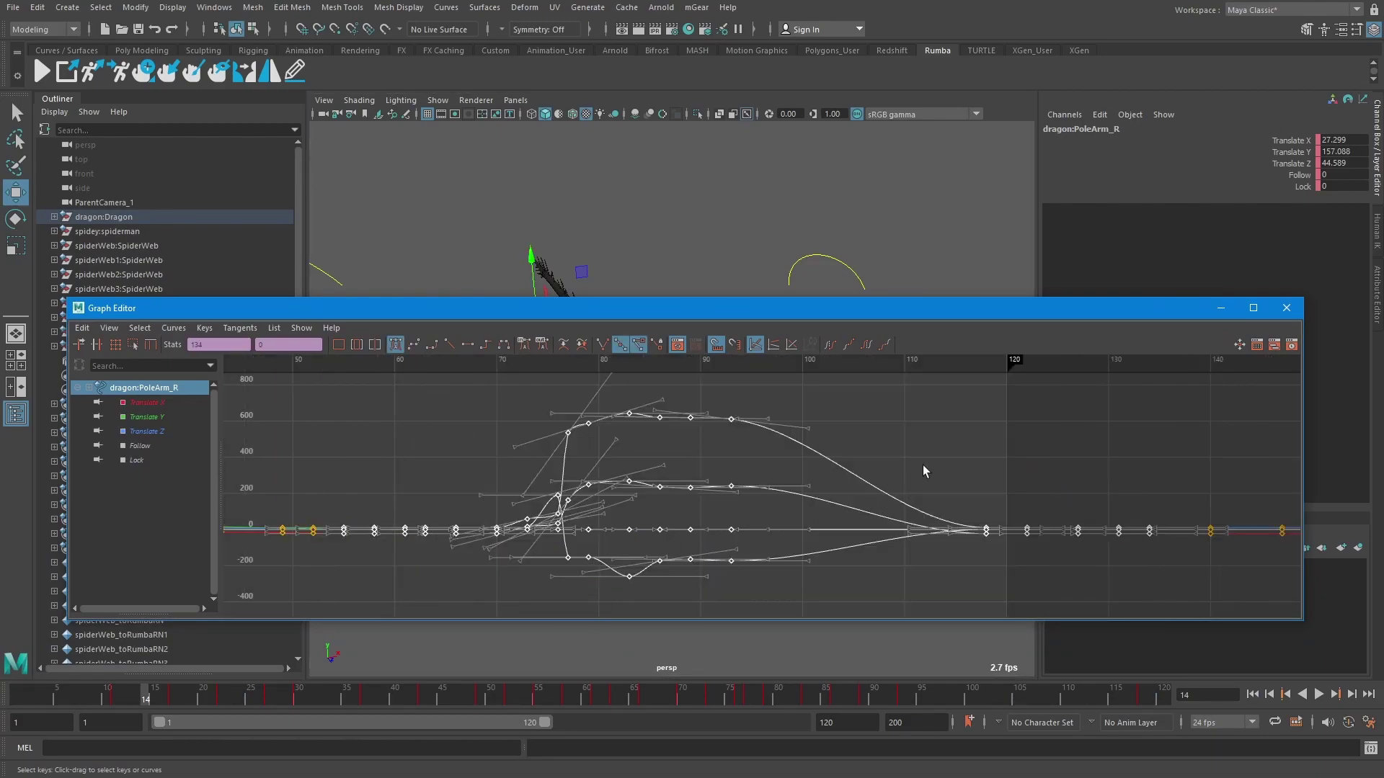
{"action": "left_click", "coordinate": [731, 418]}
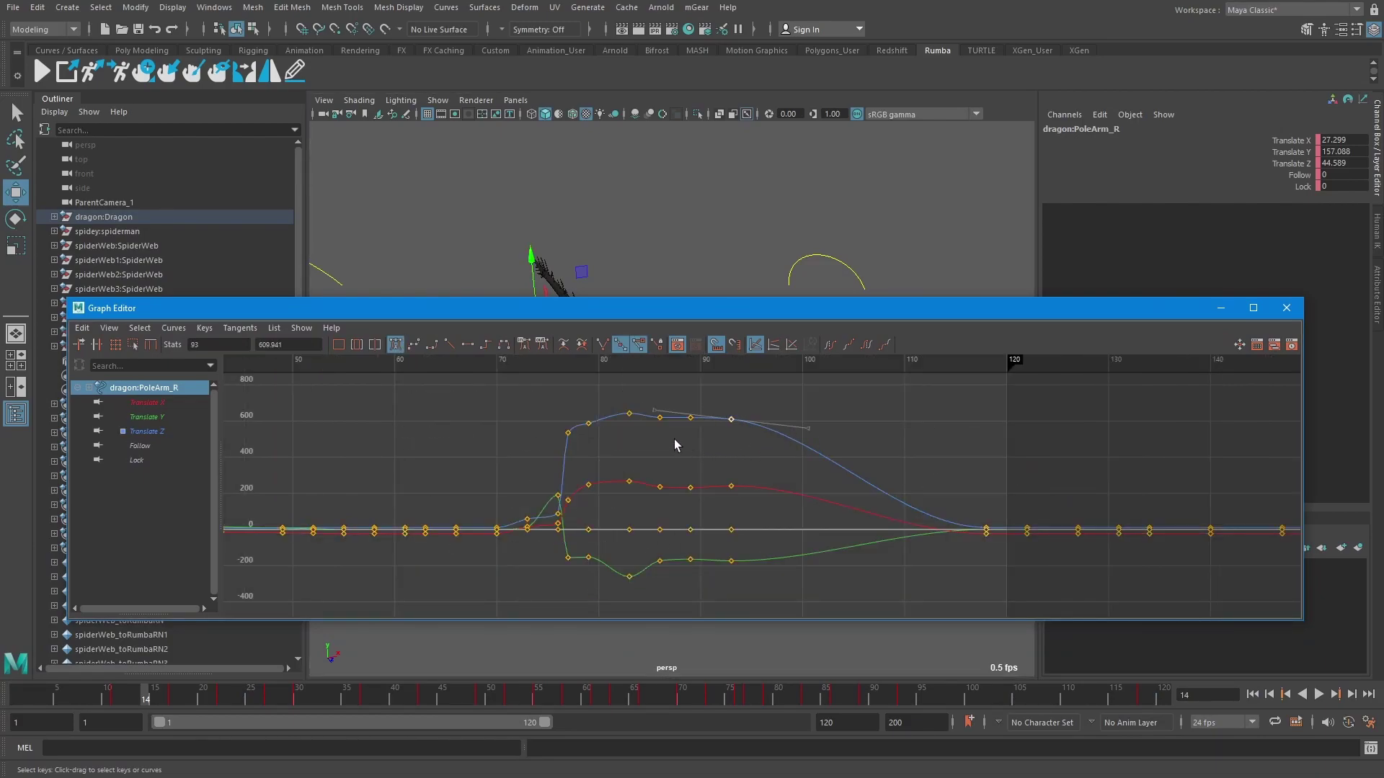
{"action": "left_click", "coordinate": [630, 413]}
{"action": "left_click", "coordinate": [629, 576]}
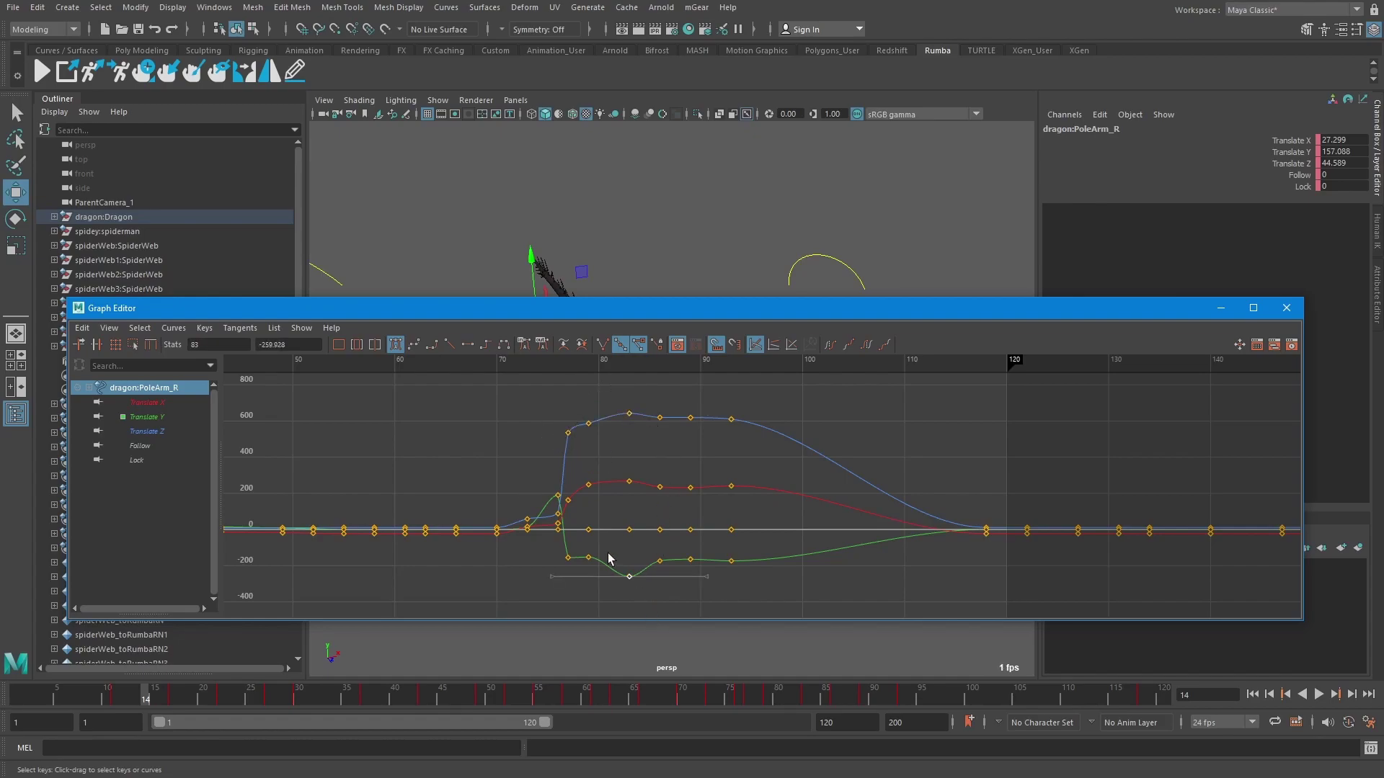
{"action": "left_click", "coordinate": [408, 454]}
- Play the flight, stop at frame 166, and try selecting the dragon and PoleArm_R
{"action": "left_click", "coordinate": [1285, 307]}
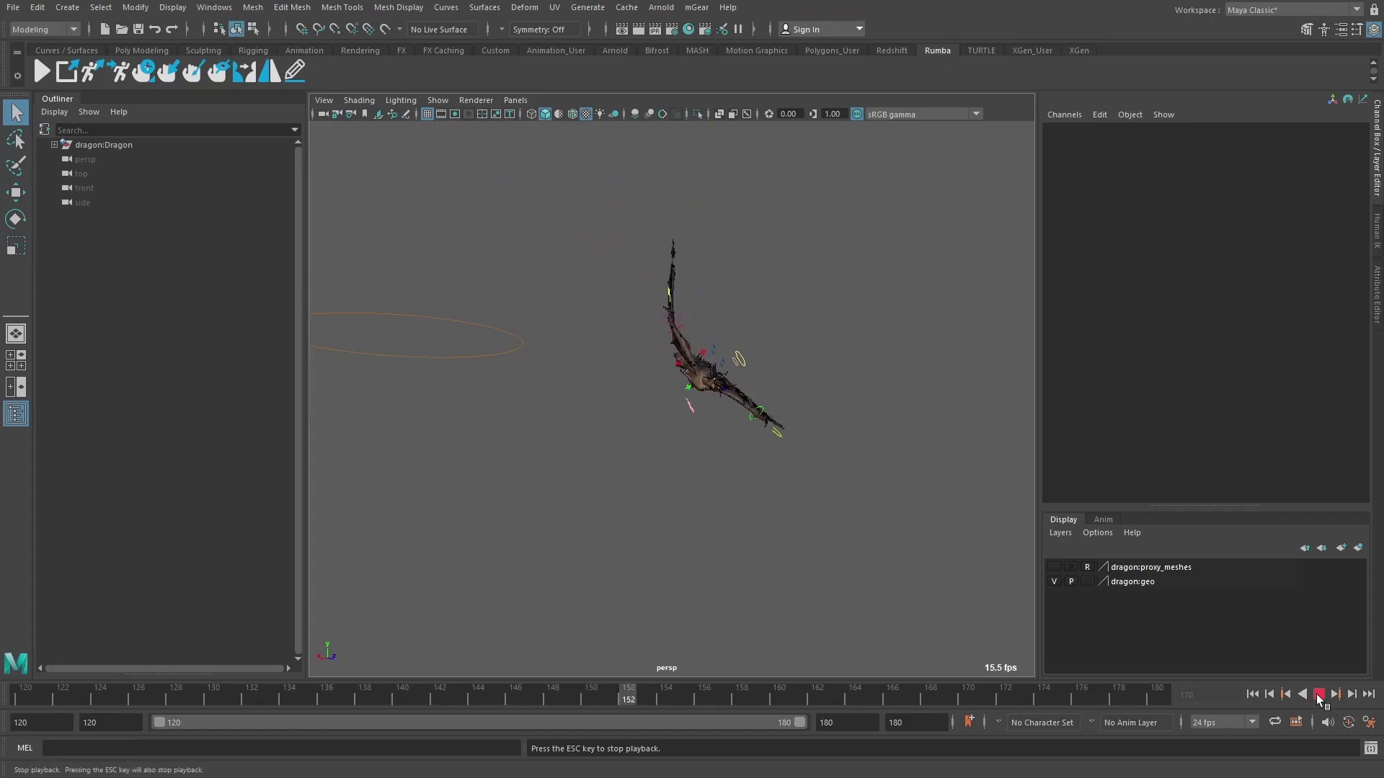
{"action": "left_click", "coordinate": [1318, 694]}
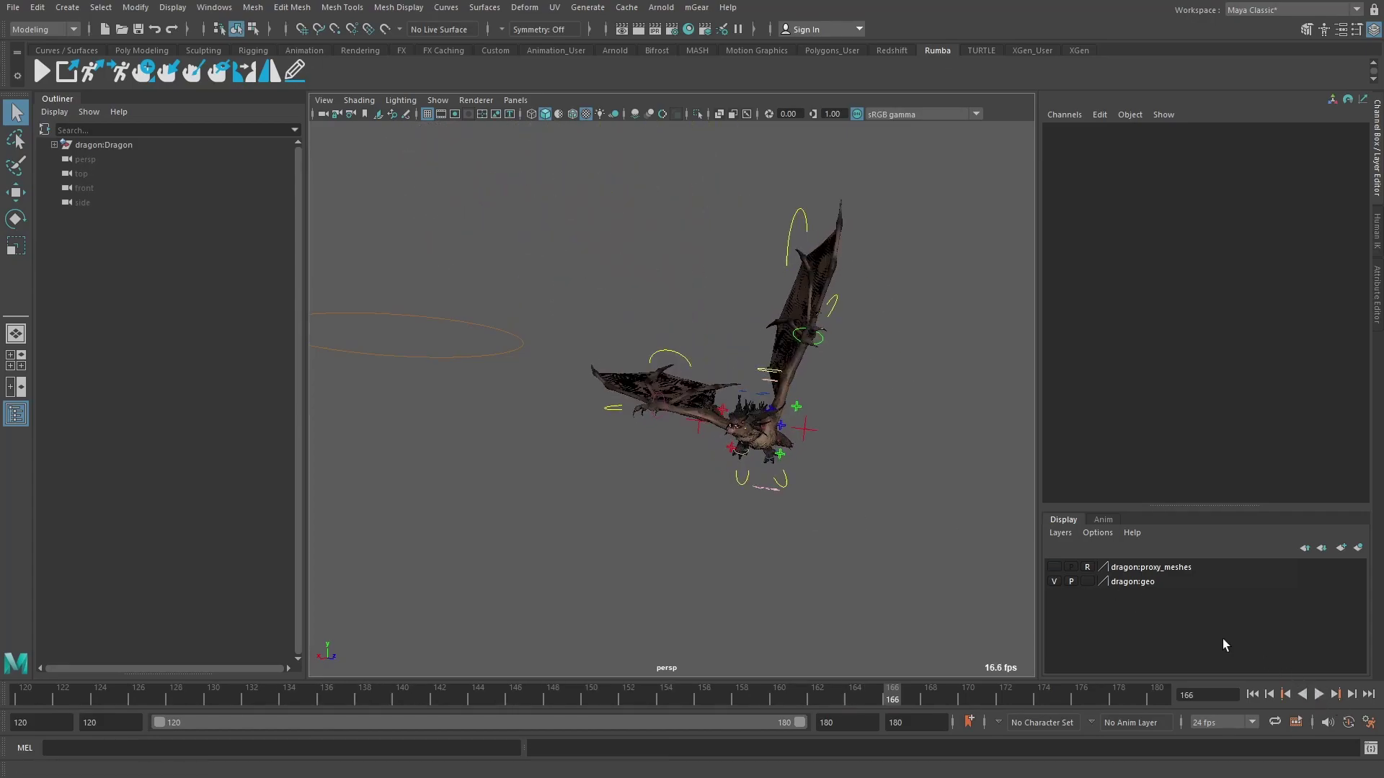
{"action": "left_click", "coordinate": [103, 145]}
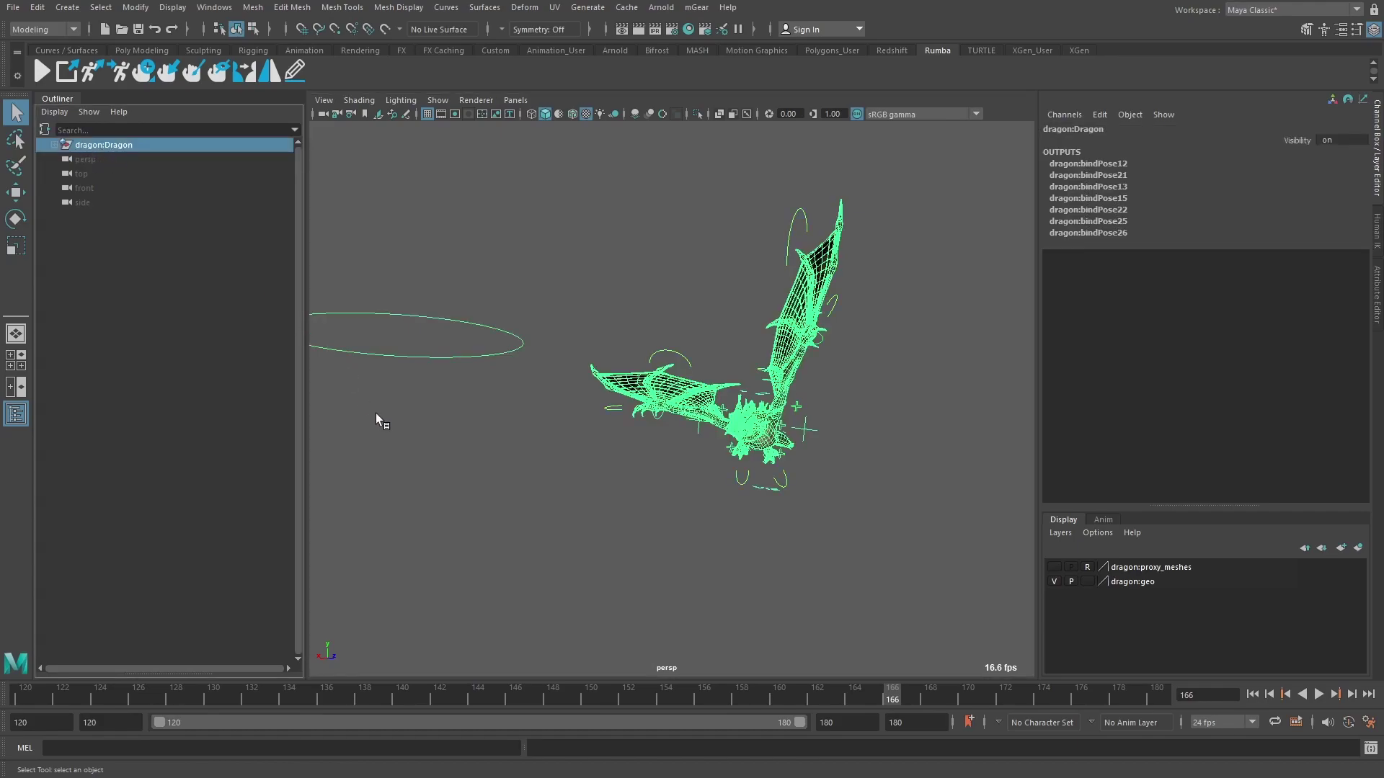
{"action": "left_click", "coordinate": [432, 432]}
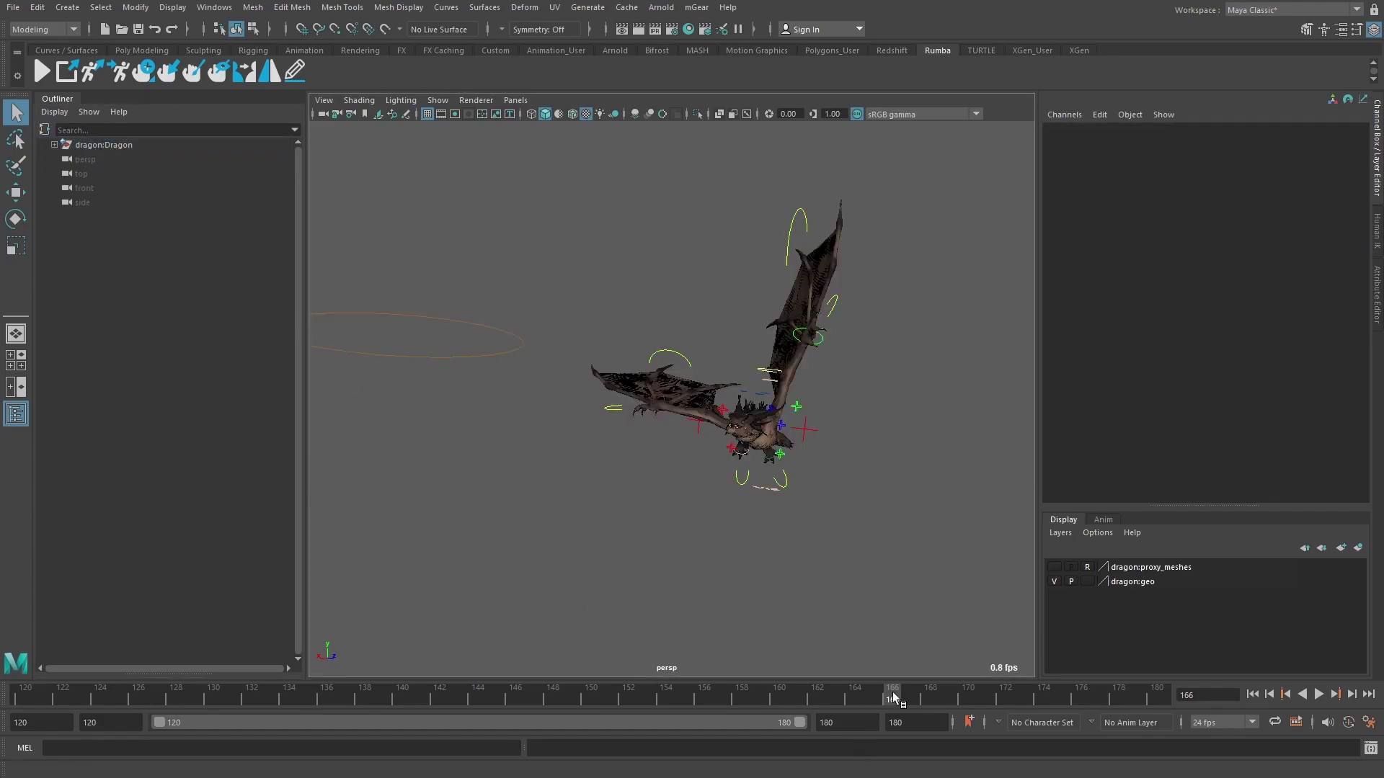
{"action": "left_click", "coordinate": [698, 414]}
{"action": "left_click", "coordinate": [637, 296]}
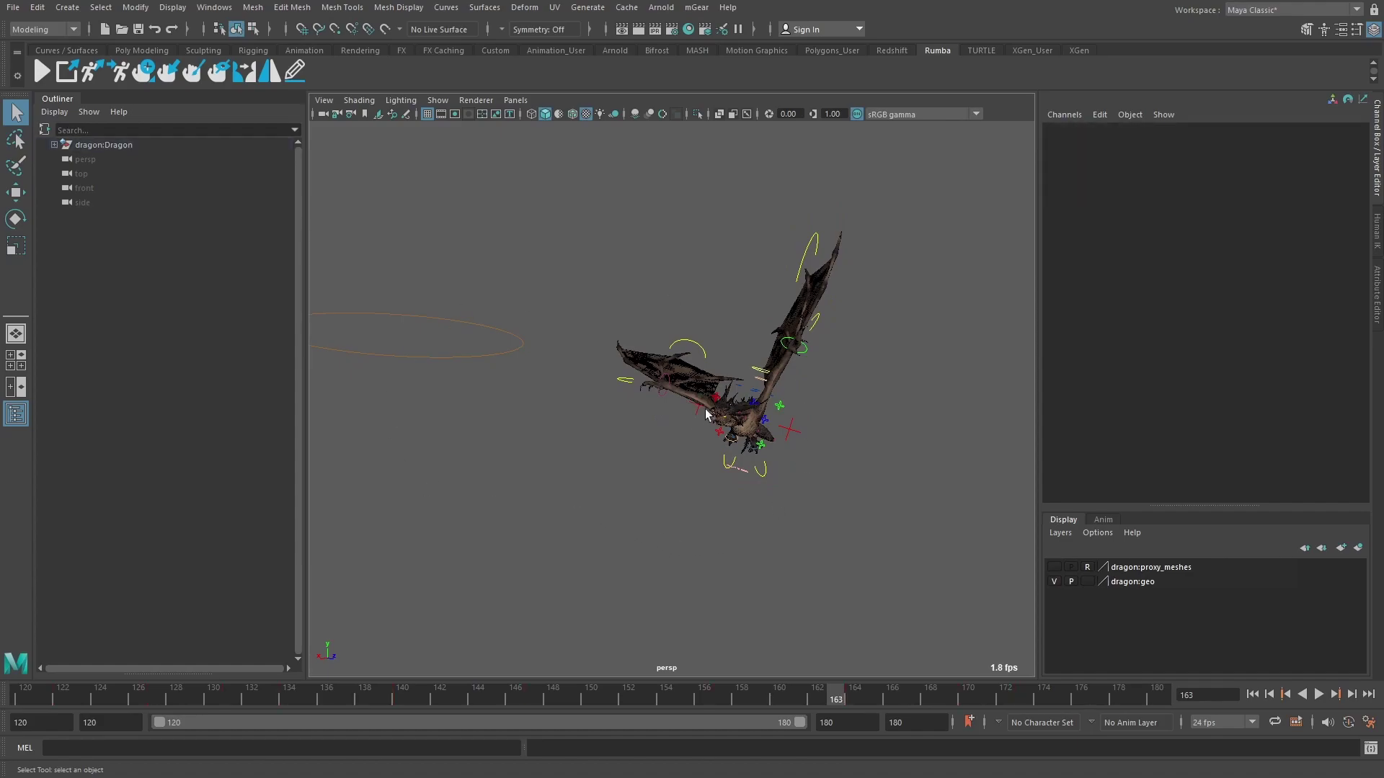
{"action": "left_click", "coordinate": [791, 433]}
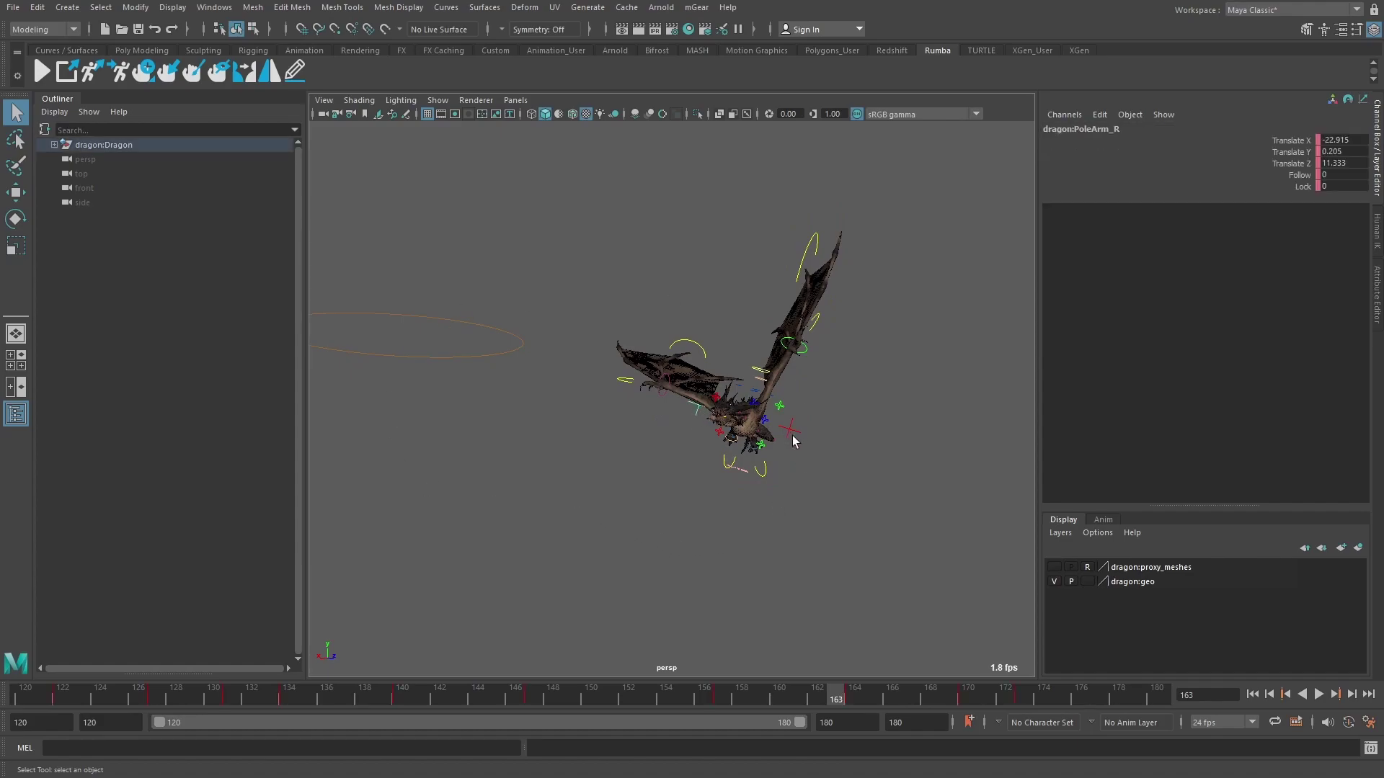
{"action": "left_click", "coordinate": [841, 493]}
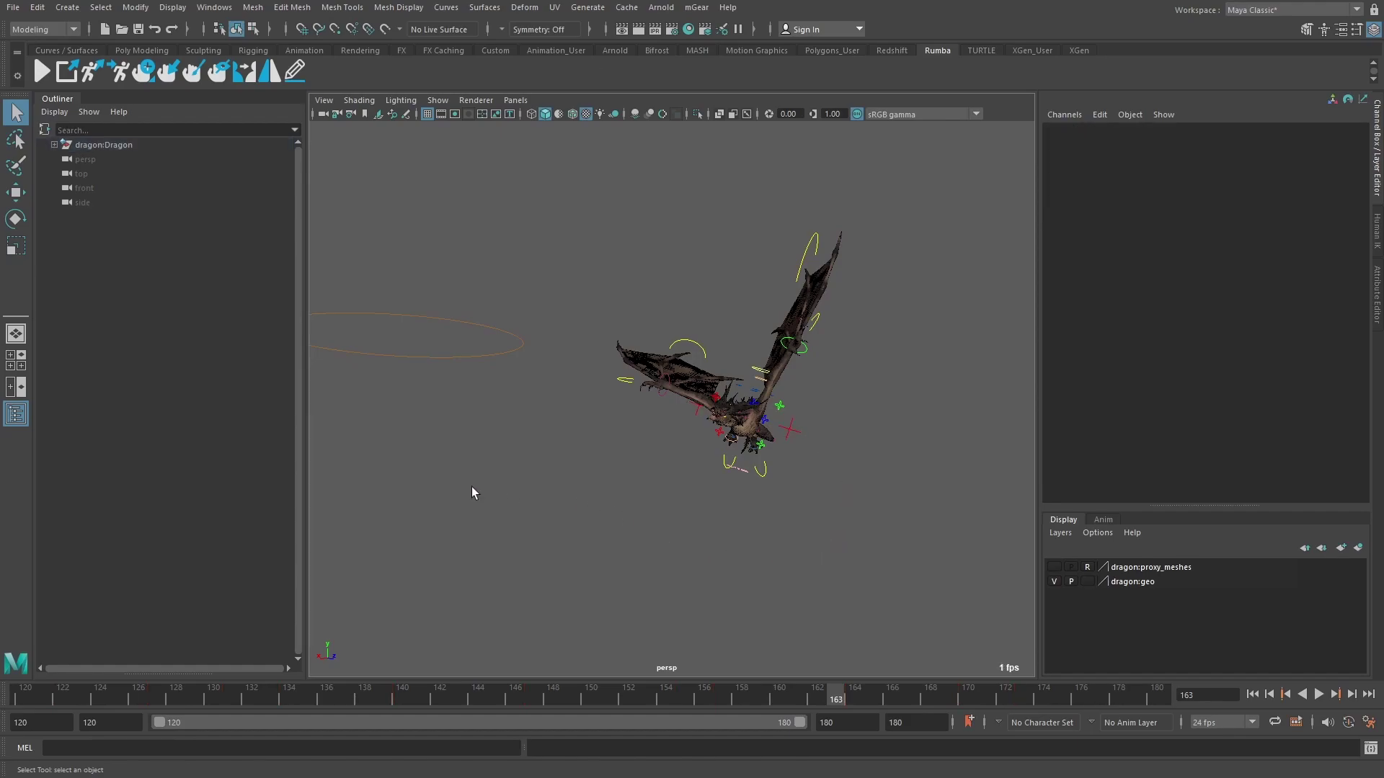
- Export the dragon animation as dragon_flight.rumbaanim, replacing the existing file
{"action": "left_click", "coordinate": [93, 80]}
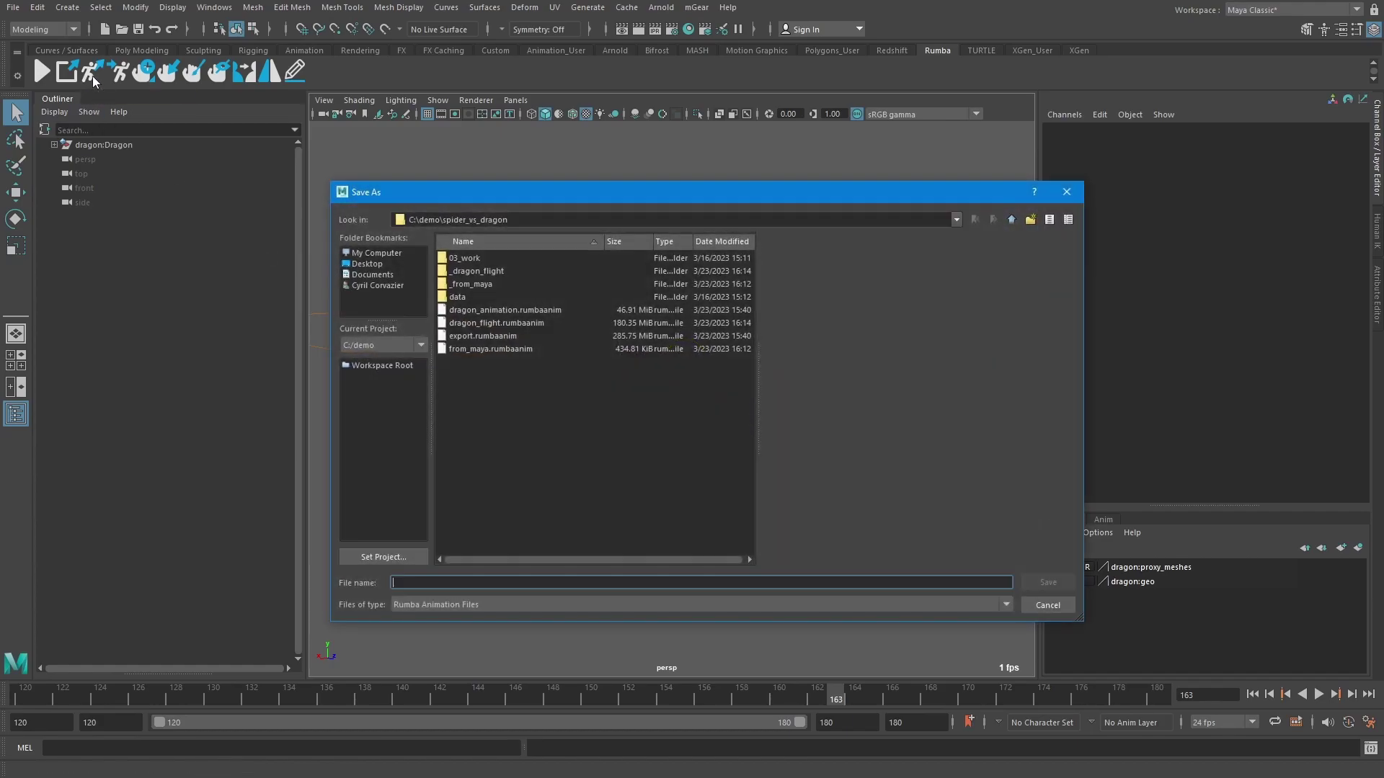
{"action": "double_click", "coordinate": [518, 323]}
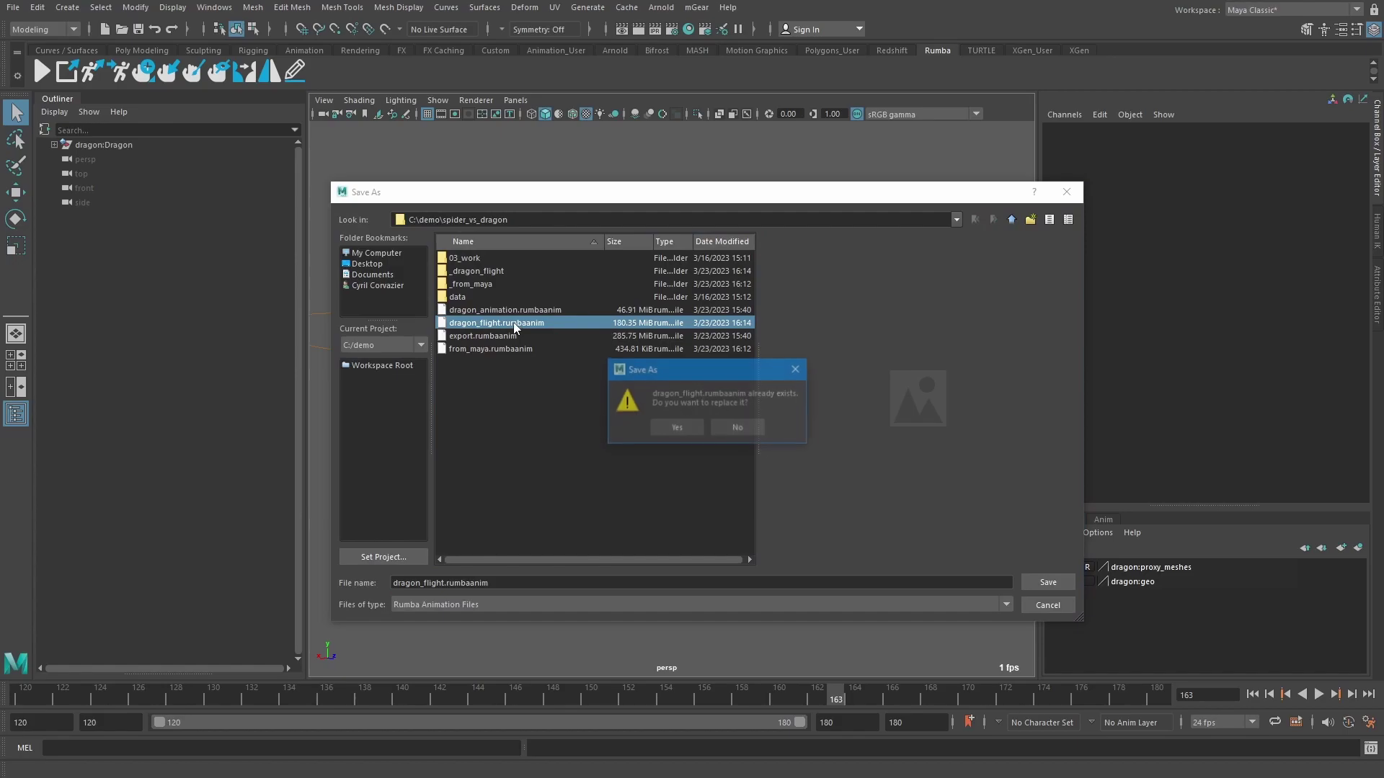
{"action": "left_click", "coordinate": [676, 424]}
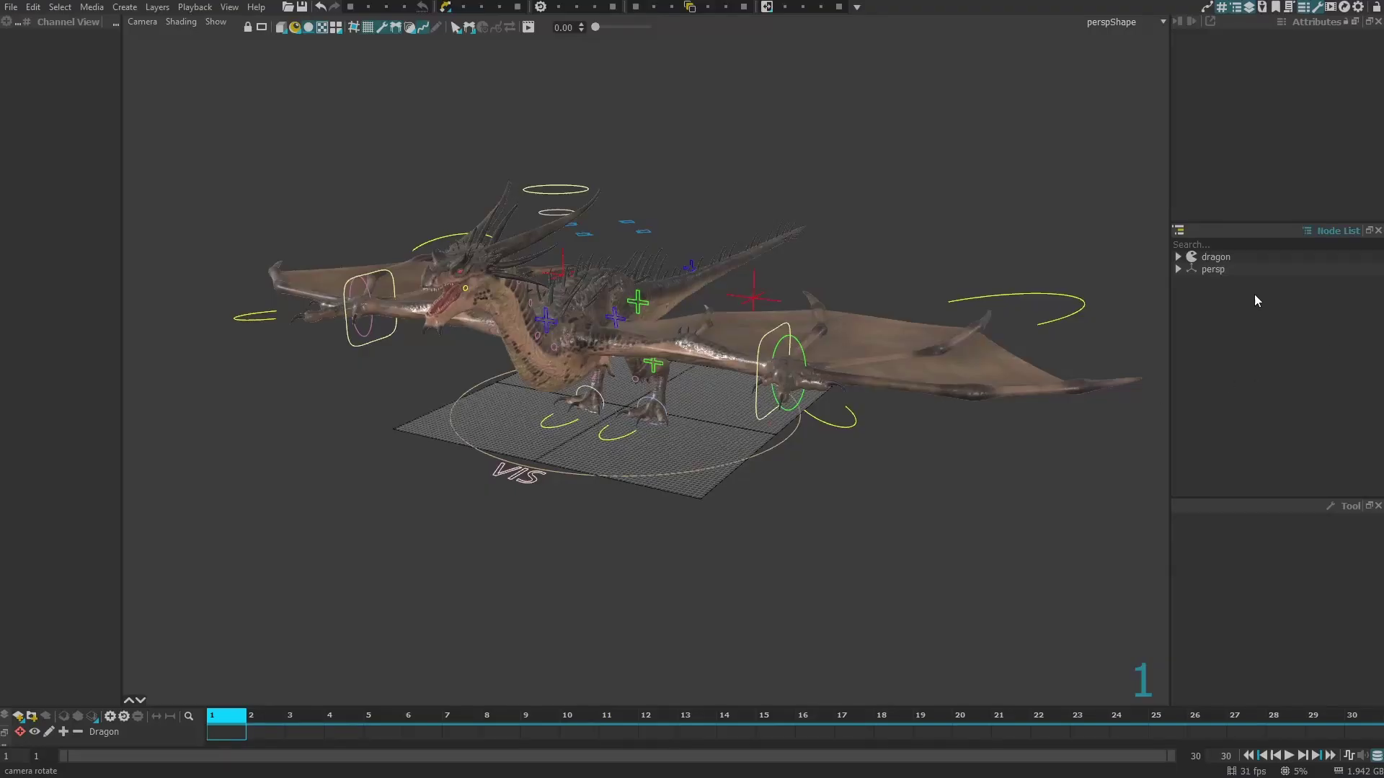
- Clear the selection and import dragon_flight.rumbaanim with File > Import Animation
{"action": "left_click", "coordinate": [1220, 260]}
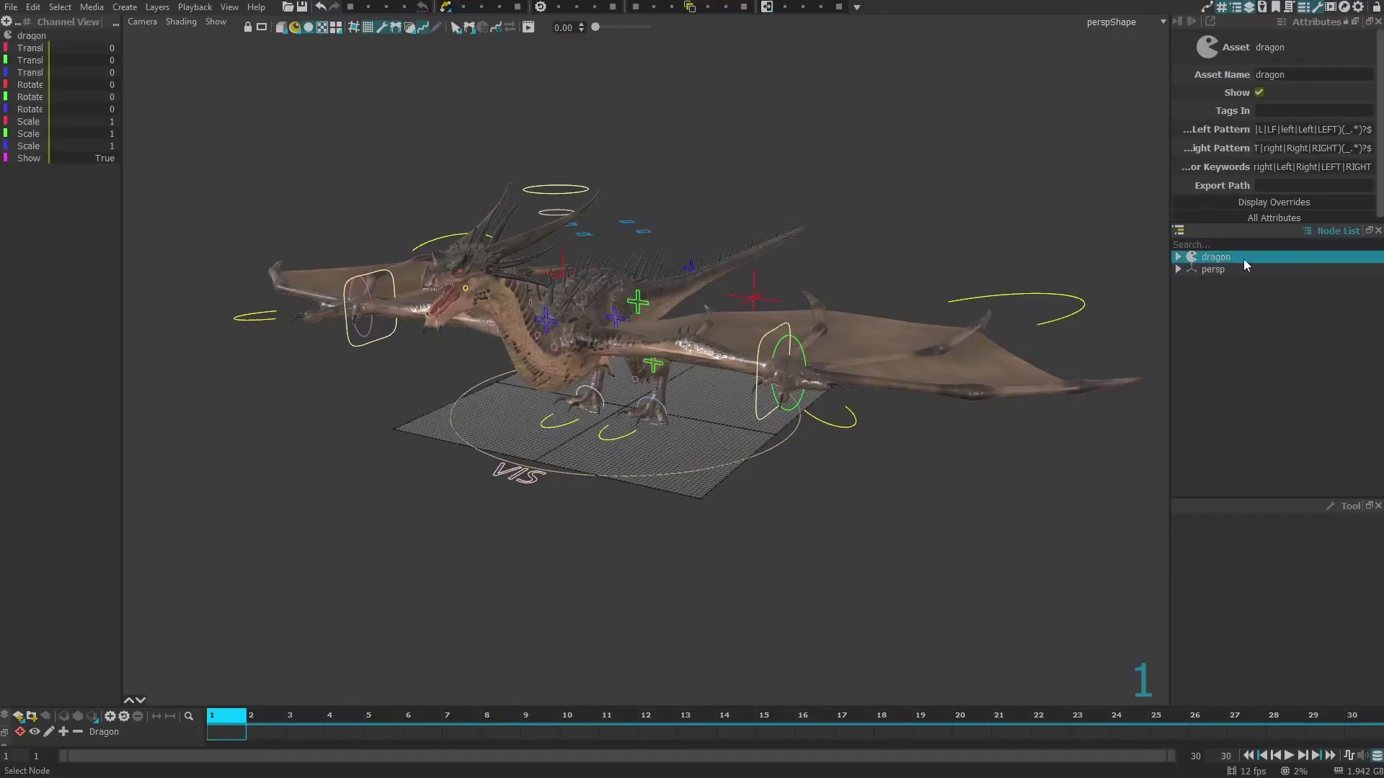
{"action": "left_click", "coordinate": [888, 469]}
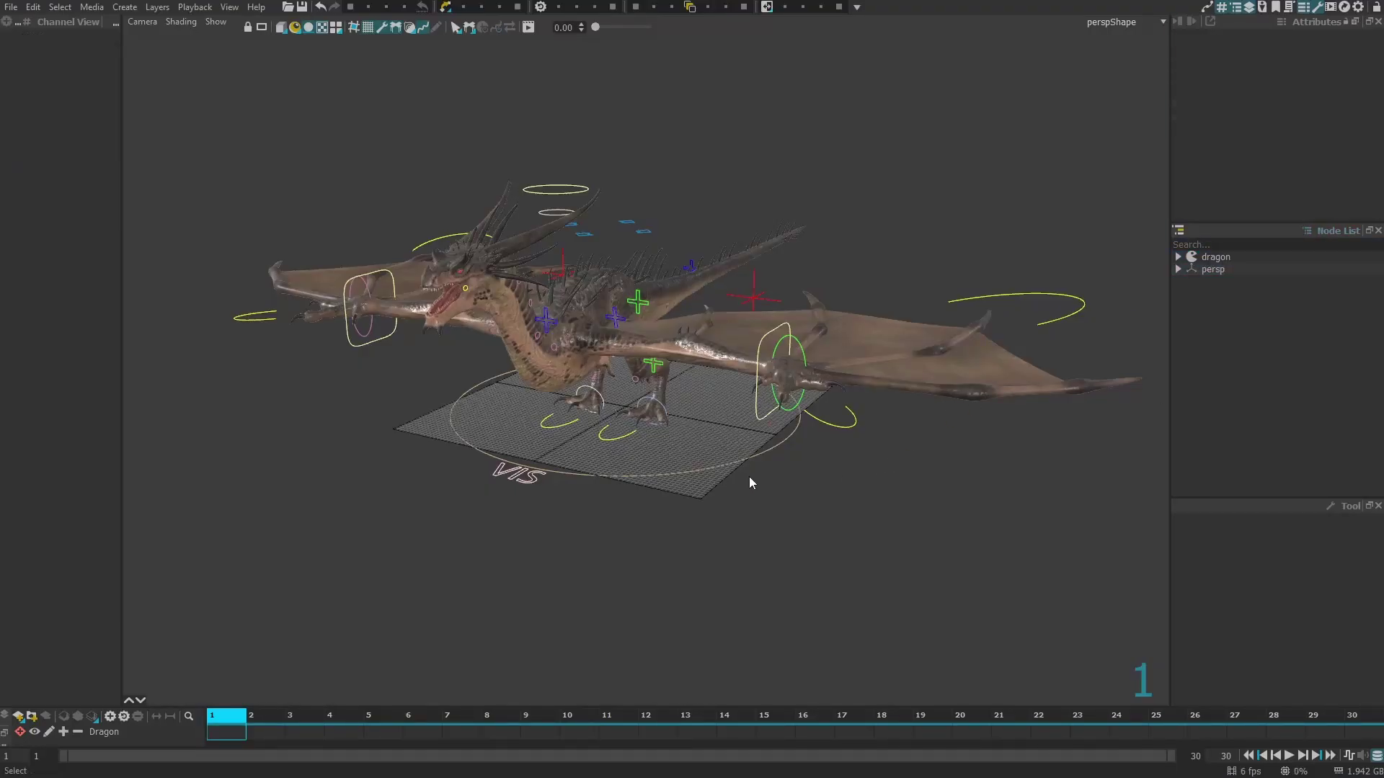
{"action": "left_click", "coordinate": [12, 8]}
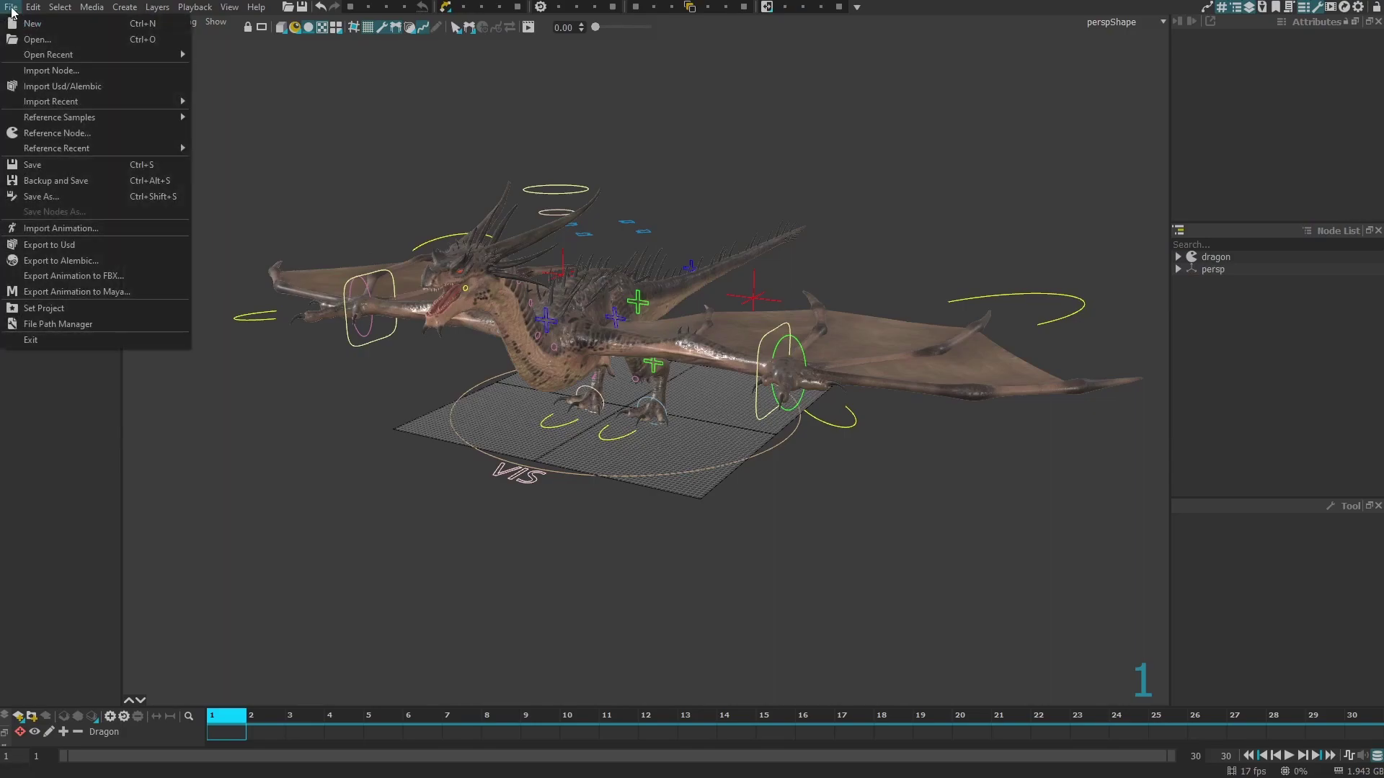
{"action": "left_click", "coordinate": [48, 230]}
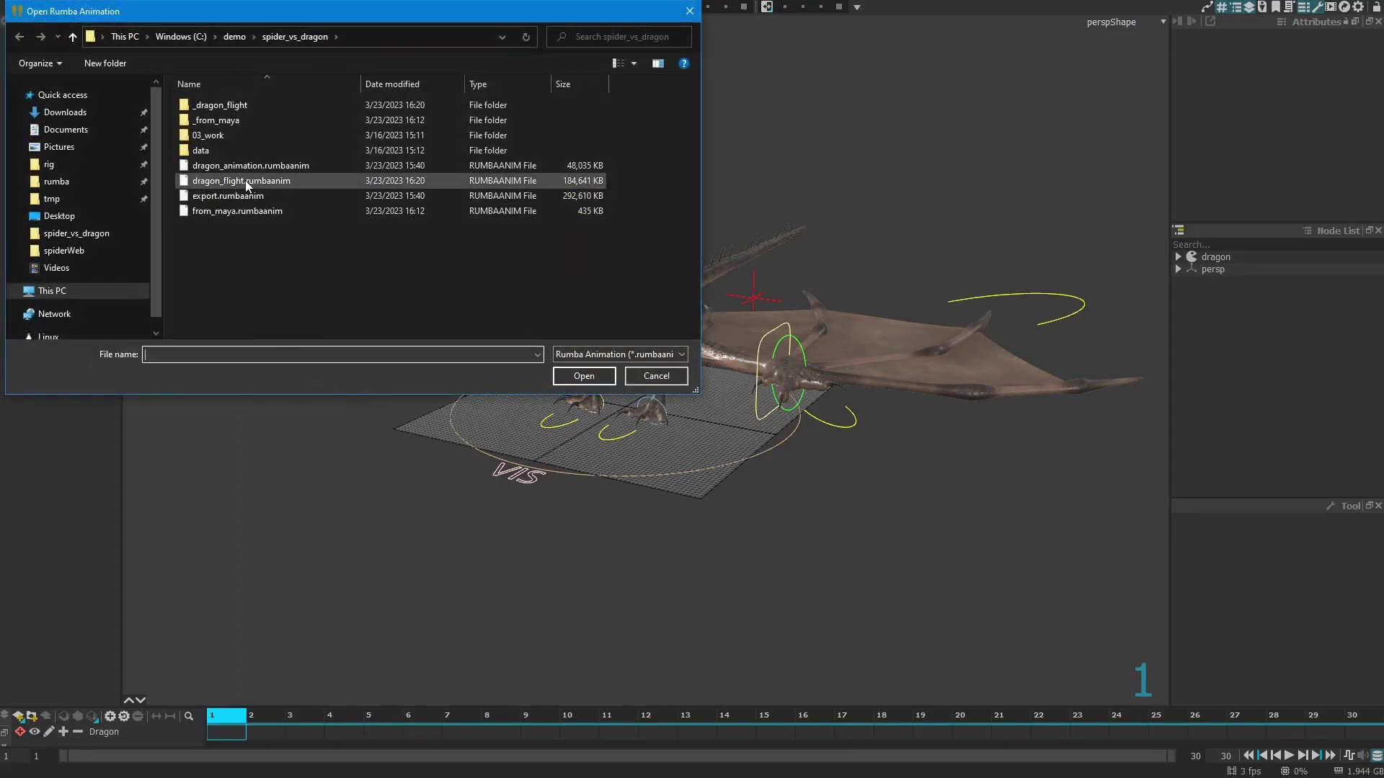
{"action": "double_click", "coordinate": [246, 180]}
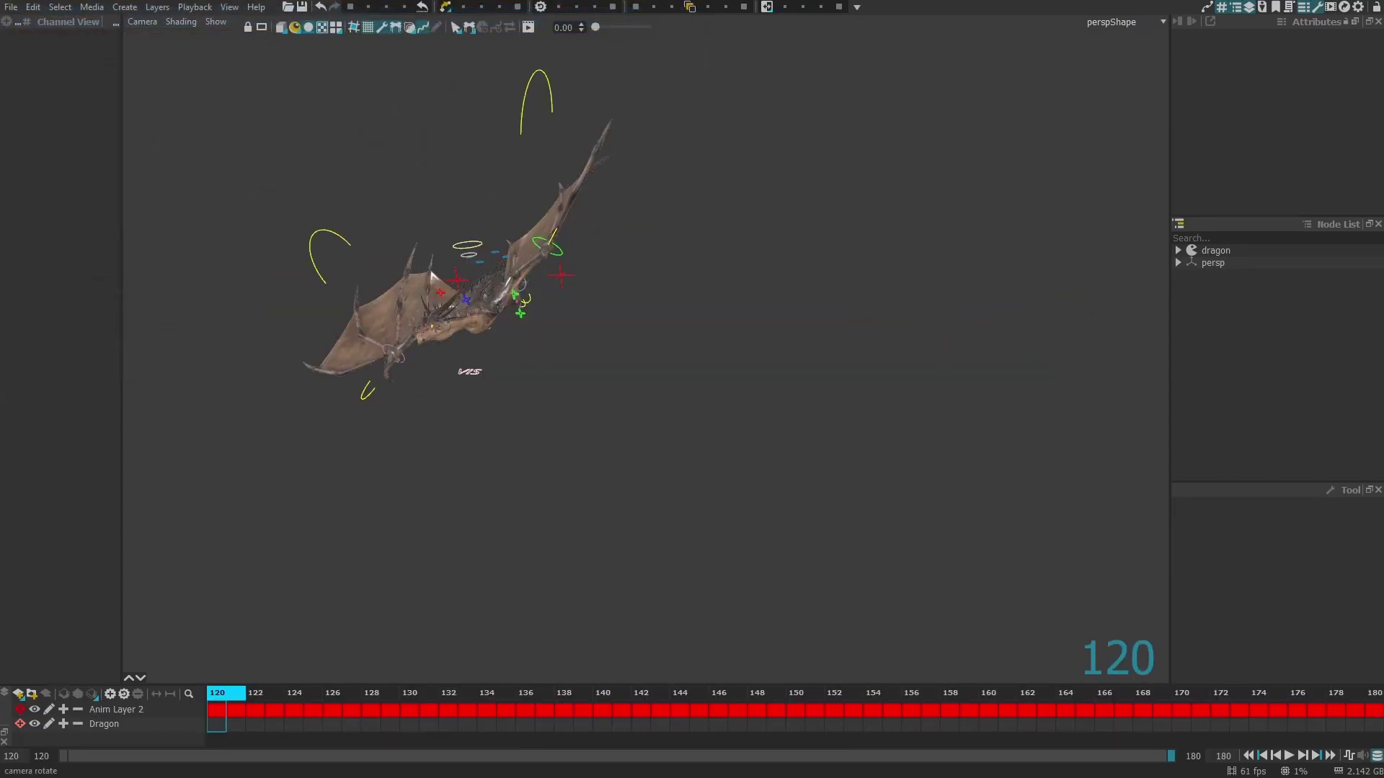
- Scrub the imported flight from frame 120 to 151, orbiting the view along the way
{"action": "left_click_drag", "start_coordinate": [314, 715], "coordinate": [703, 714]}
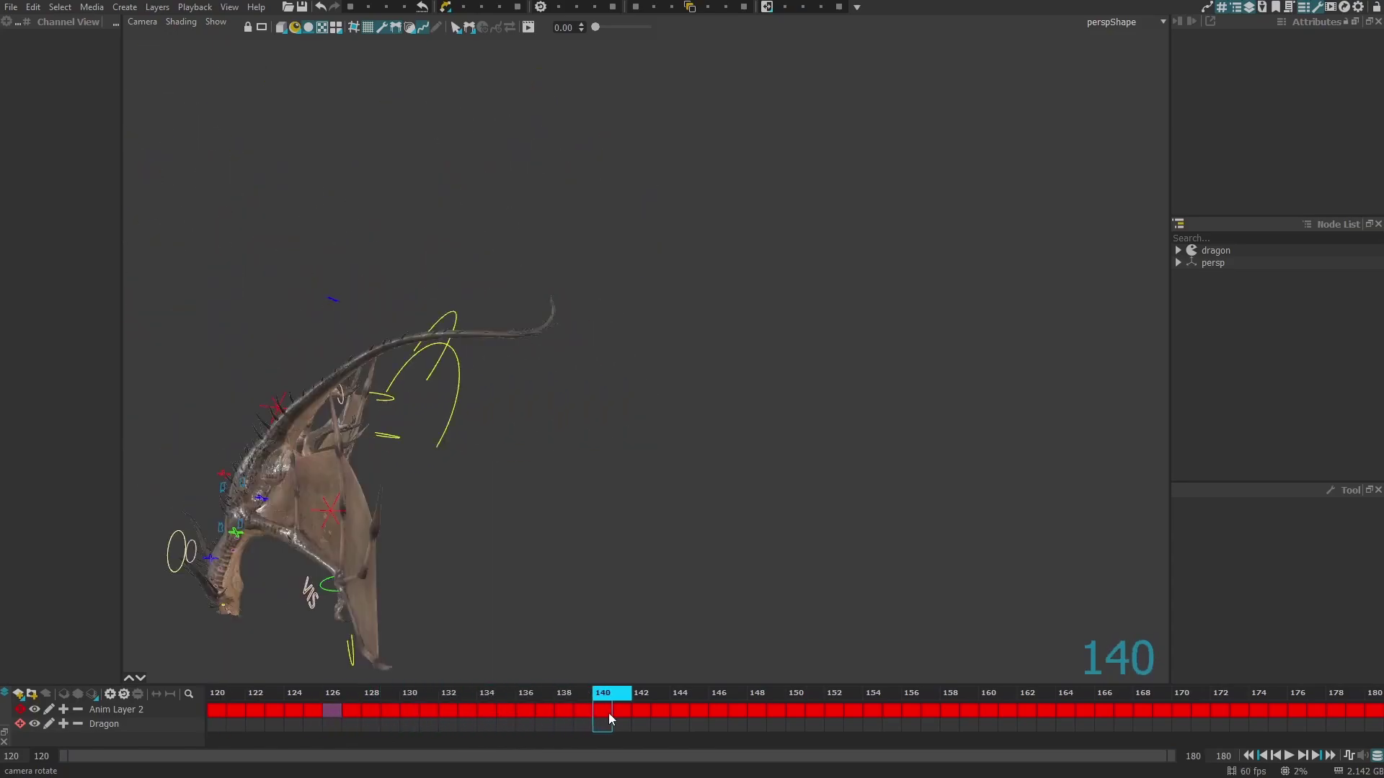
{"action": "mouse_move", "coordinate": [619, 586]}
{"action": "left_mouse_down", "text": "alt"}
{"action": "mouse_move", "coordinate": [660, 554]}
{"action": "mouse_move", "coordinate": [661, 501]}
{"action": "left_mouse_up", "text": "alt"}
{"action": "left_click", "coordinate": [804, 725]}
{"action": "mouse_move", "coordinate": [804, 725]}
{"action": "left_mouse_down"}
{"action": "mouse_move", "coordinate": [851, 730]}
{"action": "mouse_move", "coordinate": [257, 715]}
{"action": "mouse_move", "coordinate": [814, 722]}
{"action": "left_mouse_up"}
- Show PoleArm_R's curves and select its Translate X and Translate Z keys
{"action": "left_click", "coordinate": [925, 217]}
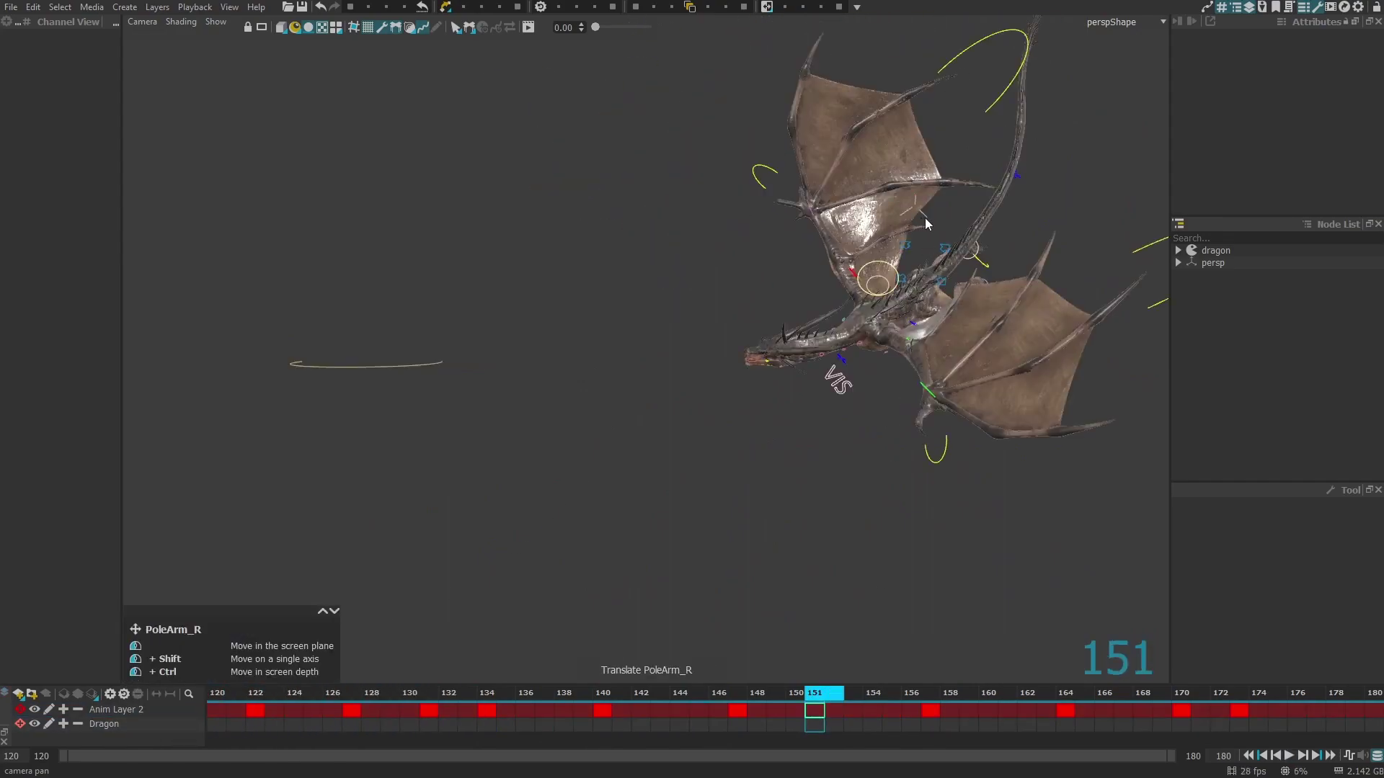
{"action": "left_click", "coordinate": [1208, 8]}
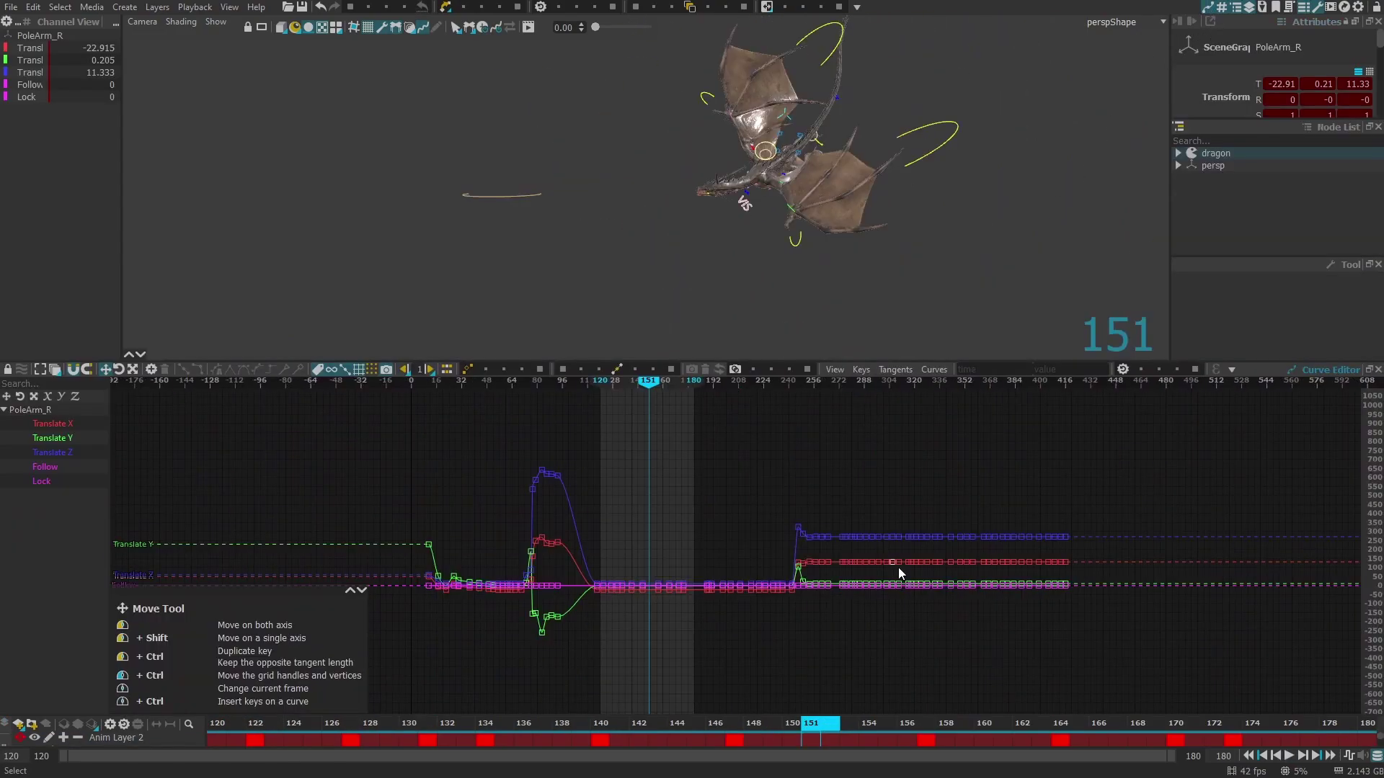
{"action": "scroll", "coordinate": [847, 531], "scroll_direction": "up", "scroll_amount": 5}
{"action": "scroll", "coordinate": [739, 501], "scroll_direction": "down", "scroll_amount": 2}
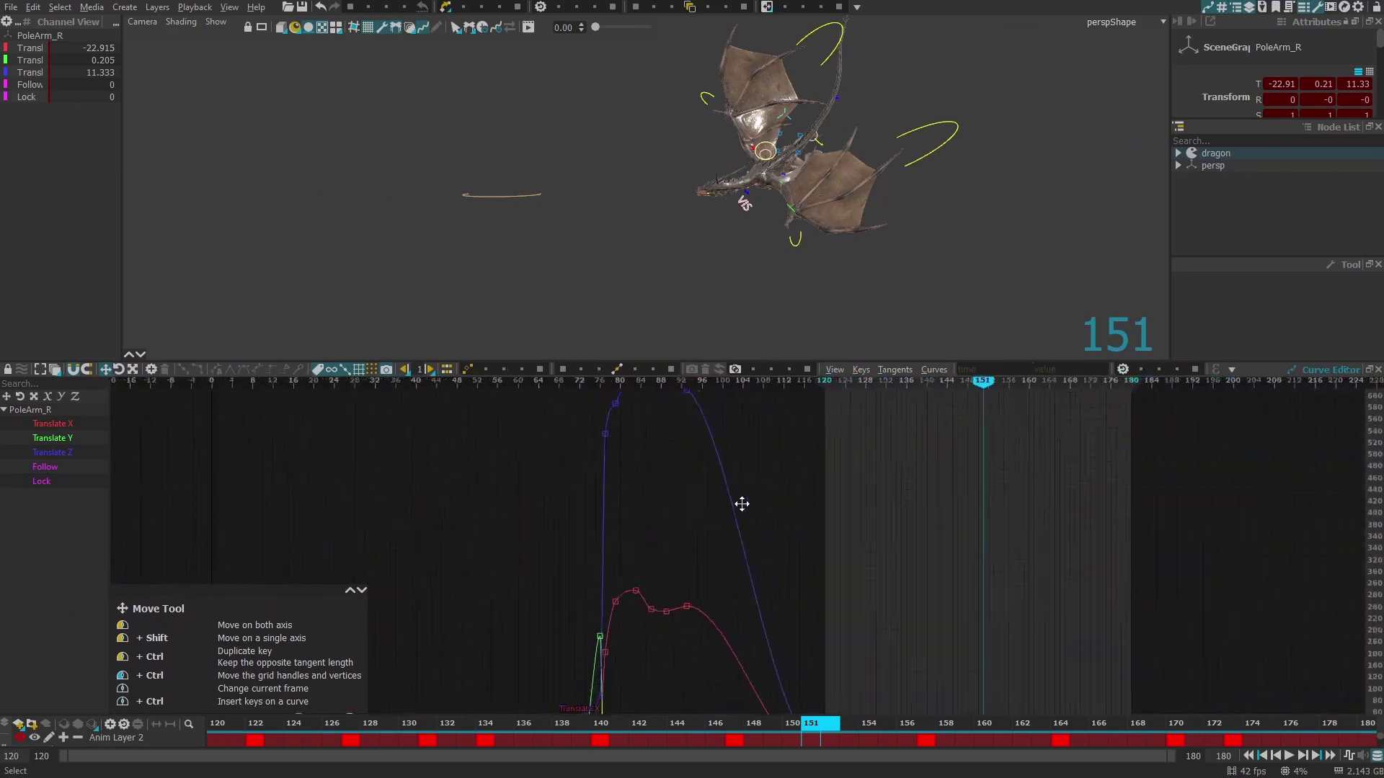
{"action": "scroll", "coordinate": [695, 460], "scroll_direction": "down", "scroll_amount": 1}
{"action": "scroll", "coordinate": [695, 460], "scroll_direction": "up", "scroll_amount": 2}
{"action": "left_click", "coordinate": [734, 574]}
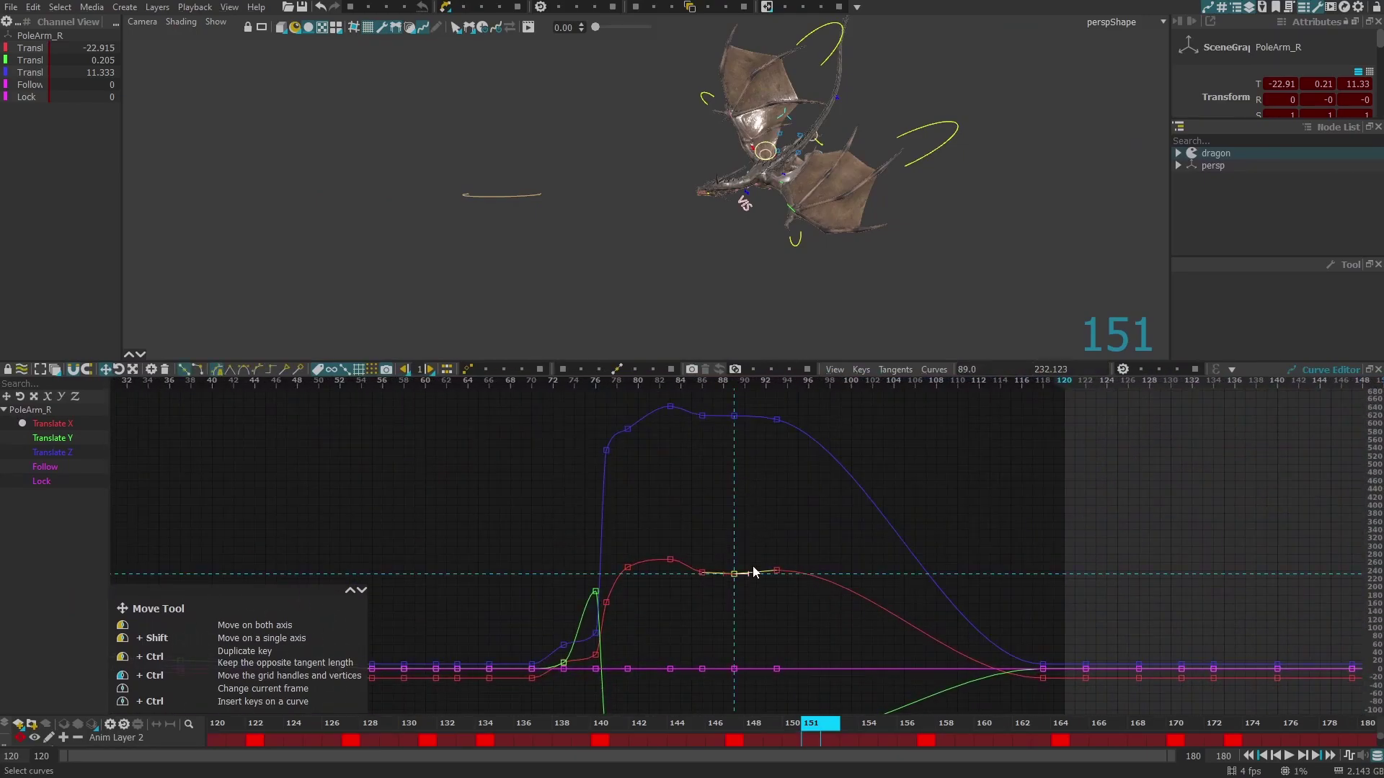
{"action": "left_click_drag", "start_coordinate": [585, 410], "coordinate": [673, 468]}
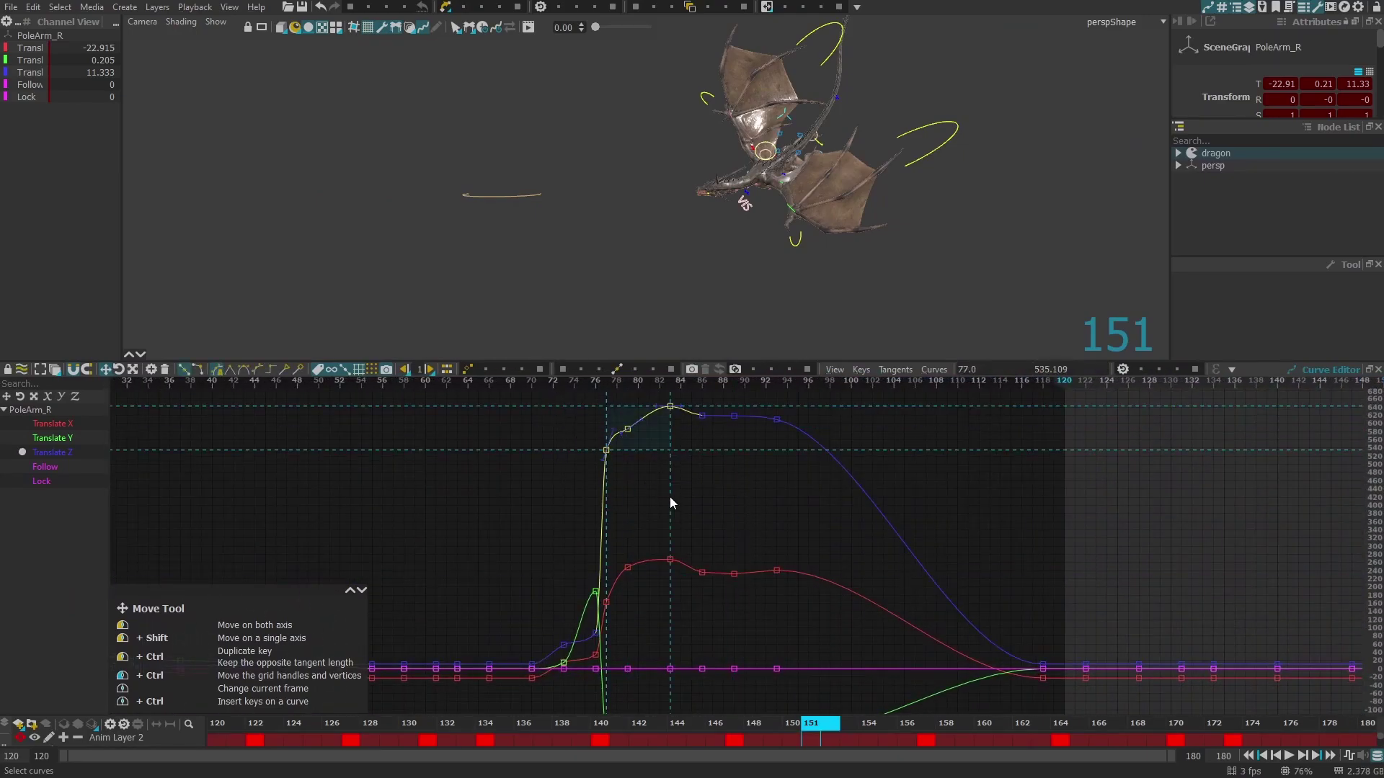
{"action": "key", "text": "a"}
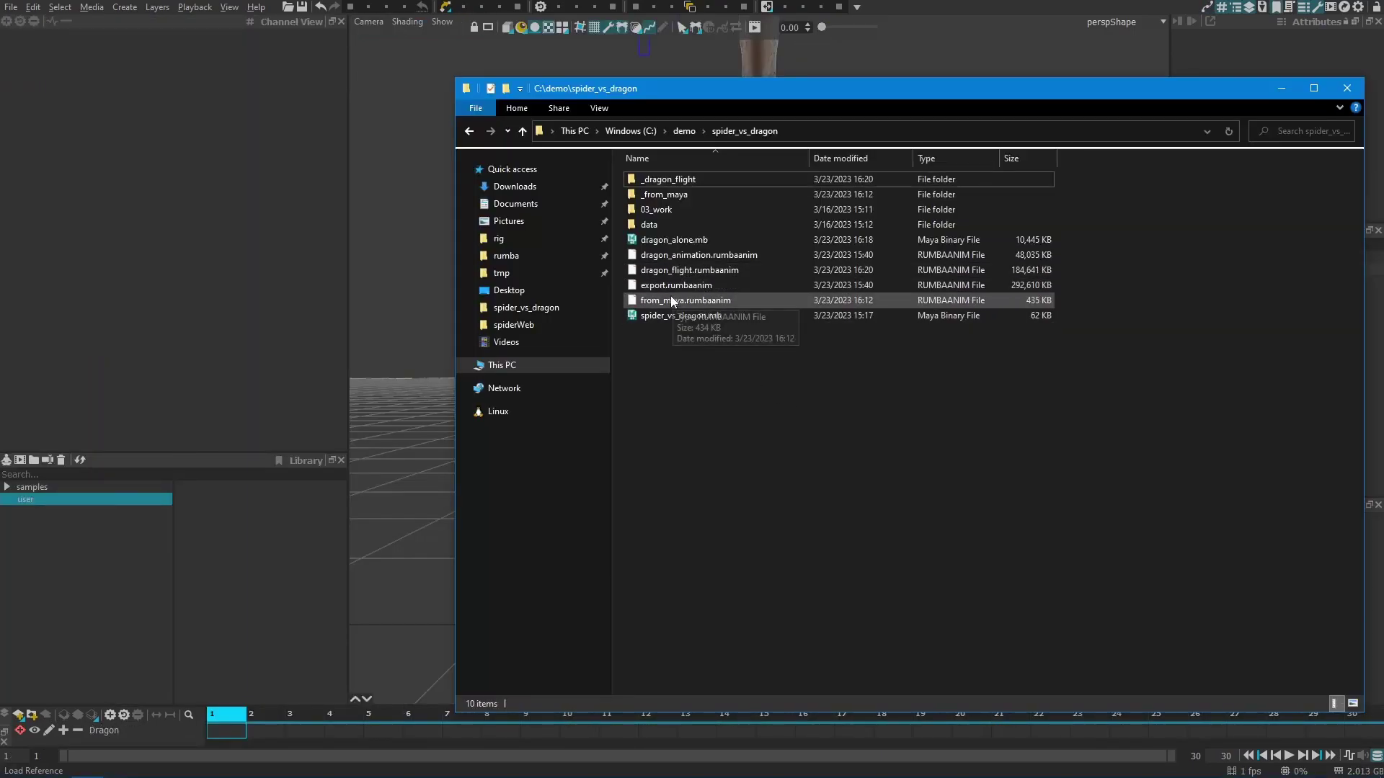
- Select both dragon_flight items and create a dragon folder in .rumba\library\user
{"action": "left_click", "coordinate": [670, 271]}
{"action": "left_click", "coordinate": [693, 178], "text": "ctrl"}
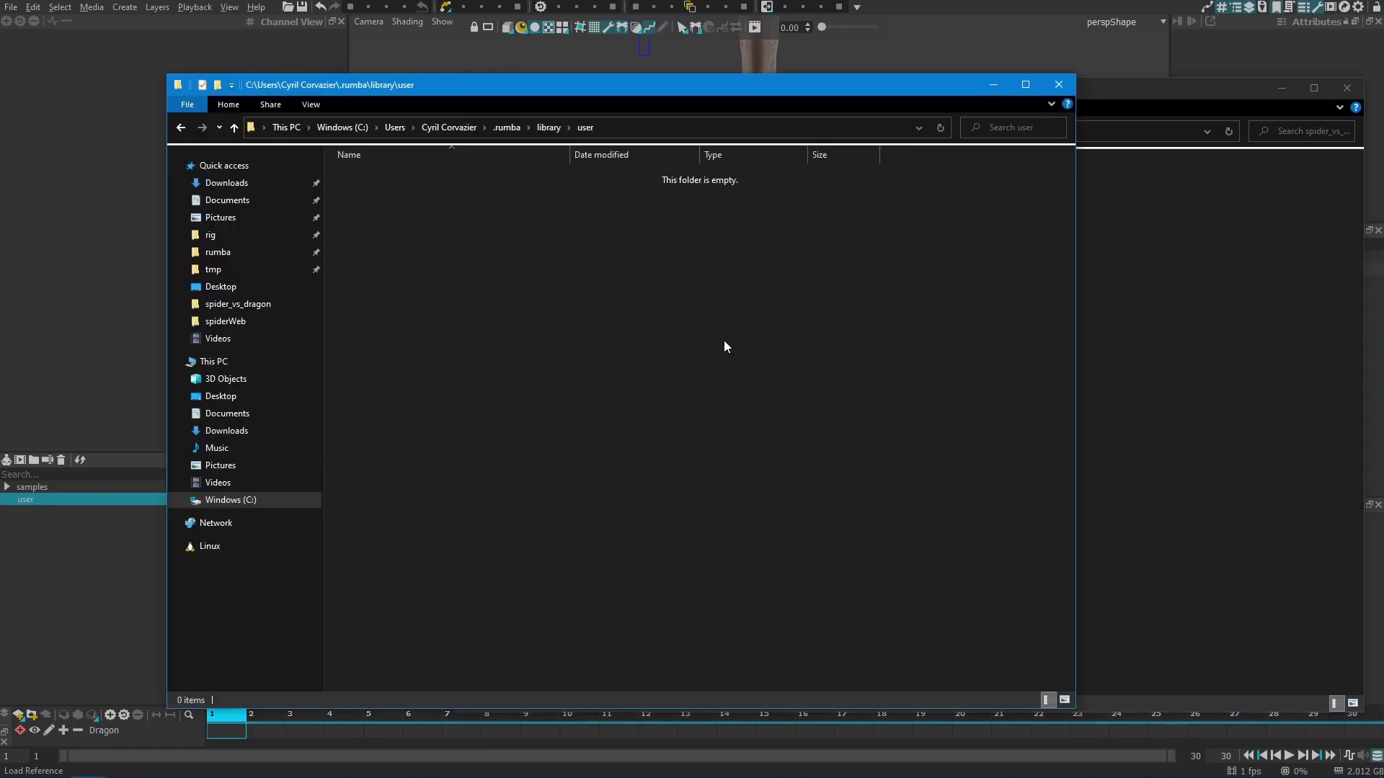
{"action": "left_click", "coordinate": [506, 129]}
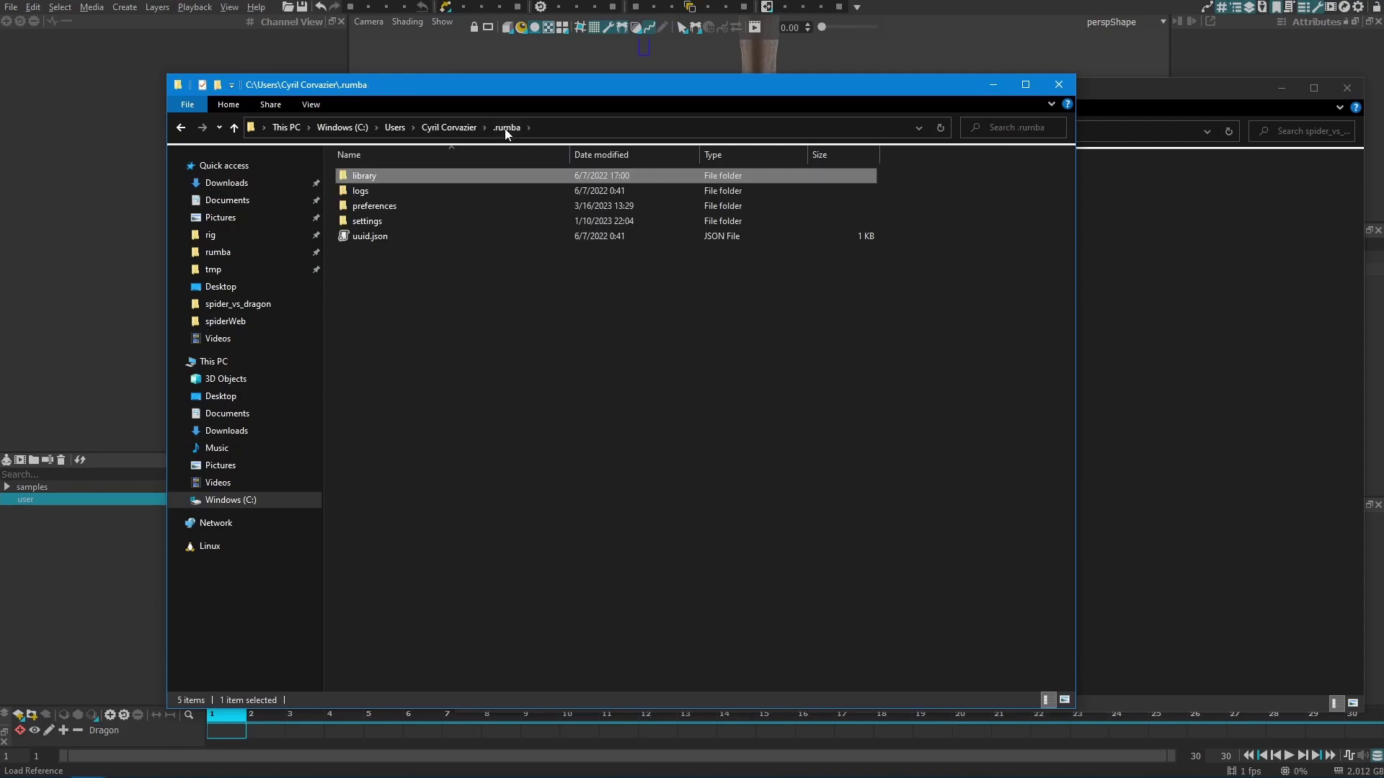
{"action": "double_click", "coordinate": [385, 175]}
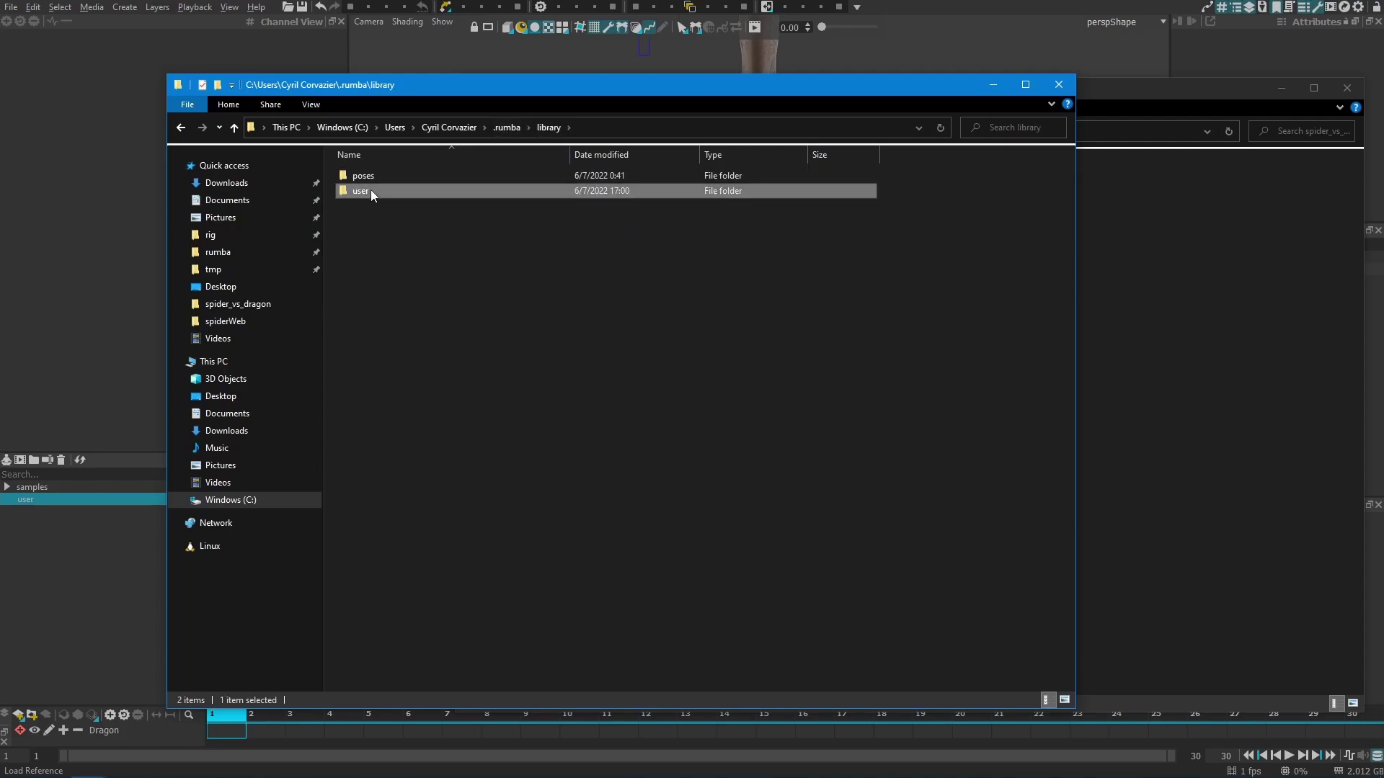
{"action": "double_click", "coordinate": [372, 190]}
{"action": "right_click", "coordinate": [475, 299]}
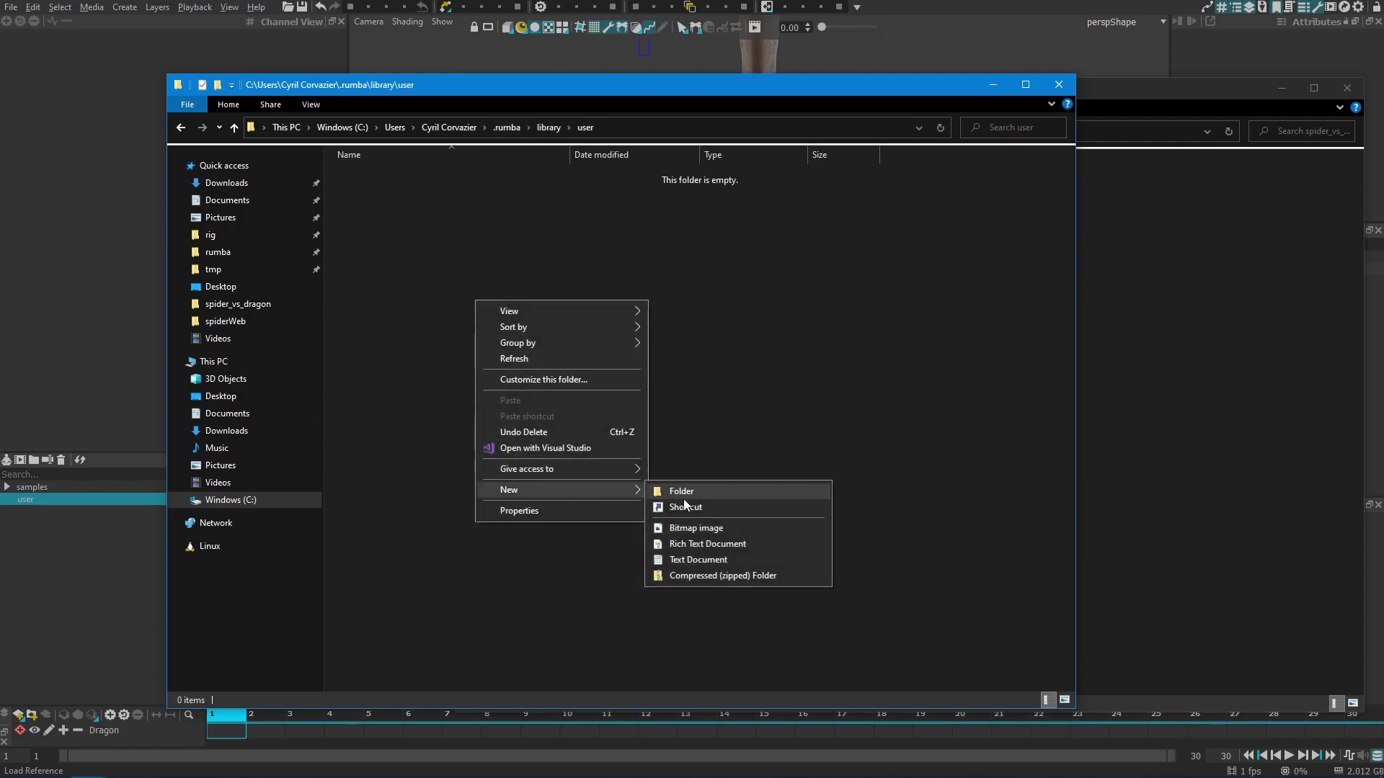
{"action": "left_click", "coordinate": [683, 496]}
{"action": "type", "text": "dragon"}
{"action": "key", "text": "Return"}
{"action": "key", "text": "Return"}
- Copy dragon_flight.rumbaanim and _dragon_flight into the new dragon folder
{"action": "left_click", "coordinate": [1158, 367]}
{"action": "left_click", "coordinate": [671, 180]}
{"action": "left_click", "coordinate": [671, 270], "text": "ctrl"}
{"action": "left_click_drag", "start_coordinate": [379, 323], "coordinate": [379, 328]}
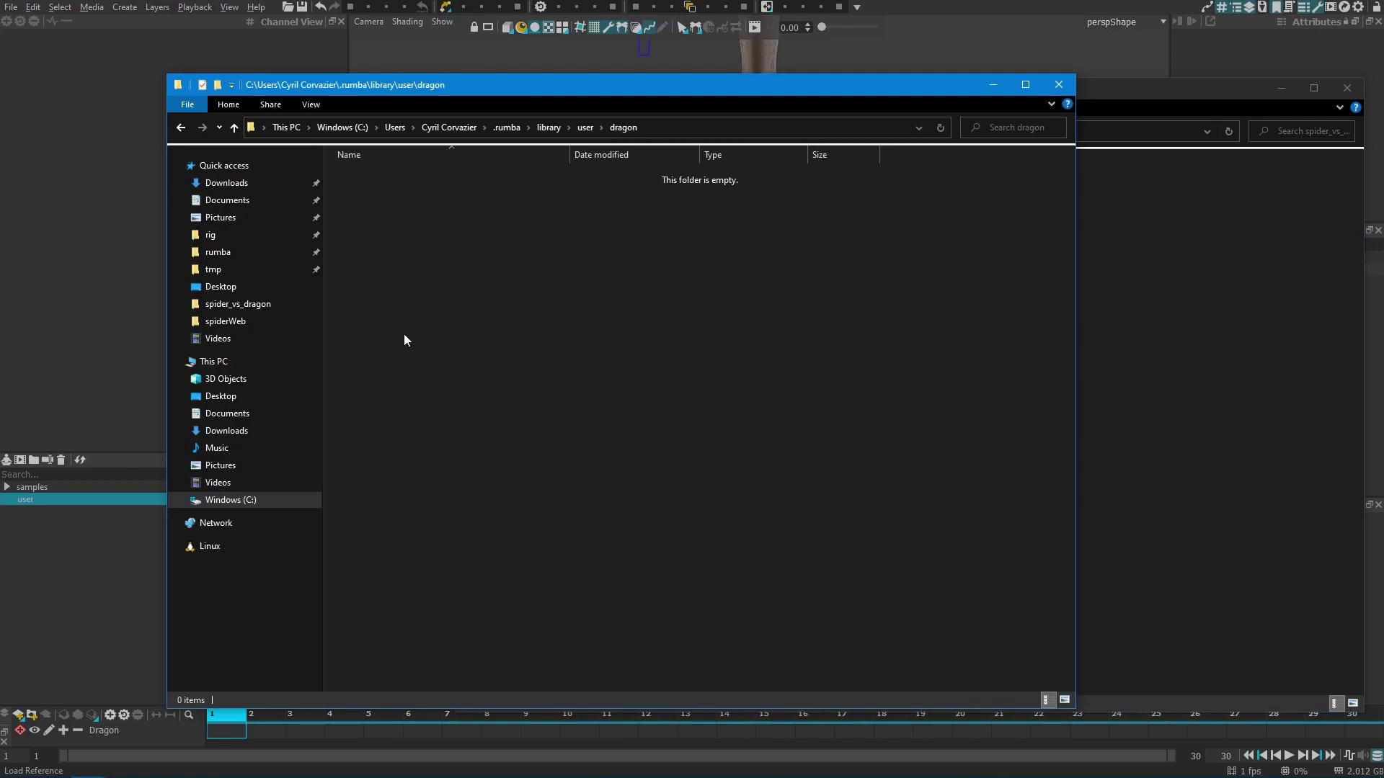
{"action": "left_click", "coordinate": [459, 349]}
- Apply the dragon_flight clip from user > dragon and play frames 120–180
{"action": "left_click", "coordinate": [98, 526]}
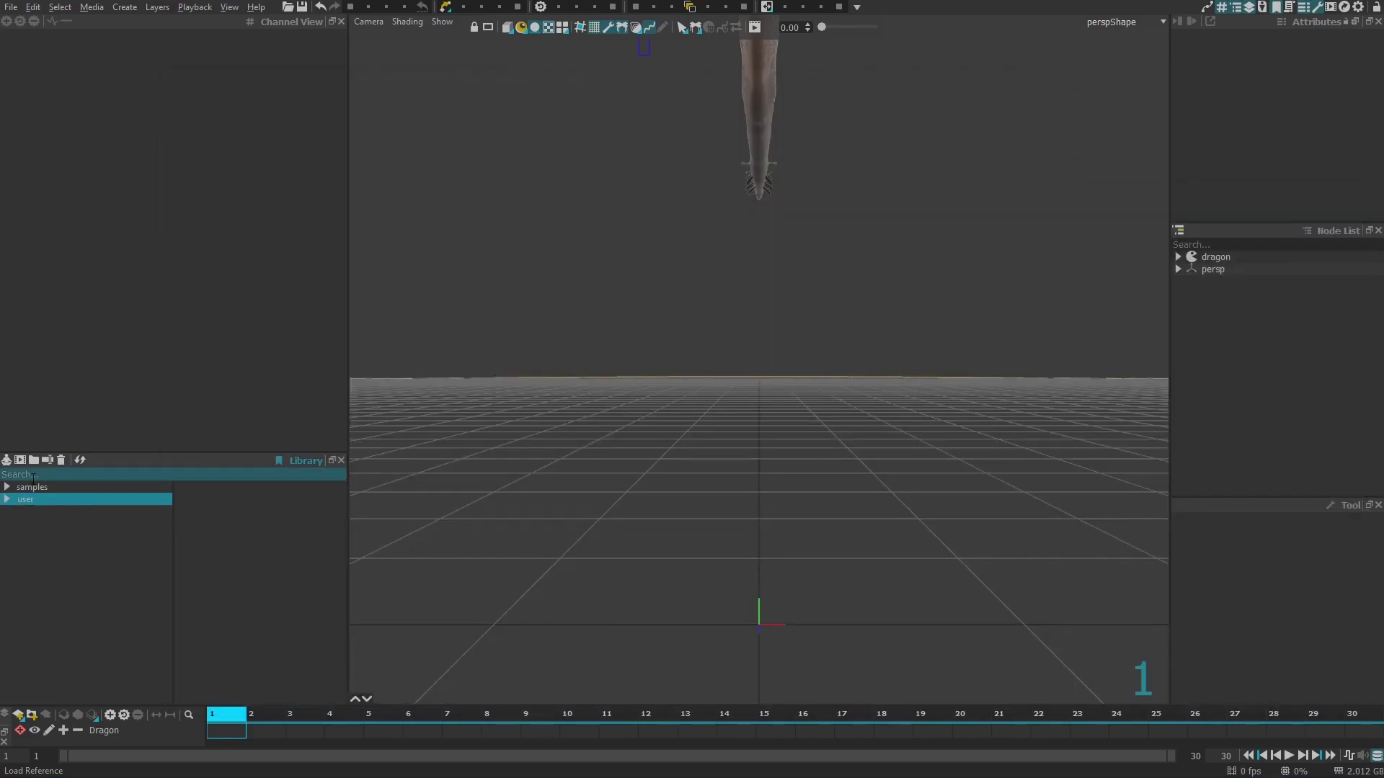
{"action": "left_click", "coordinate": [7, 501]}
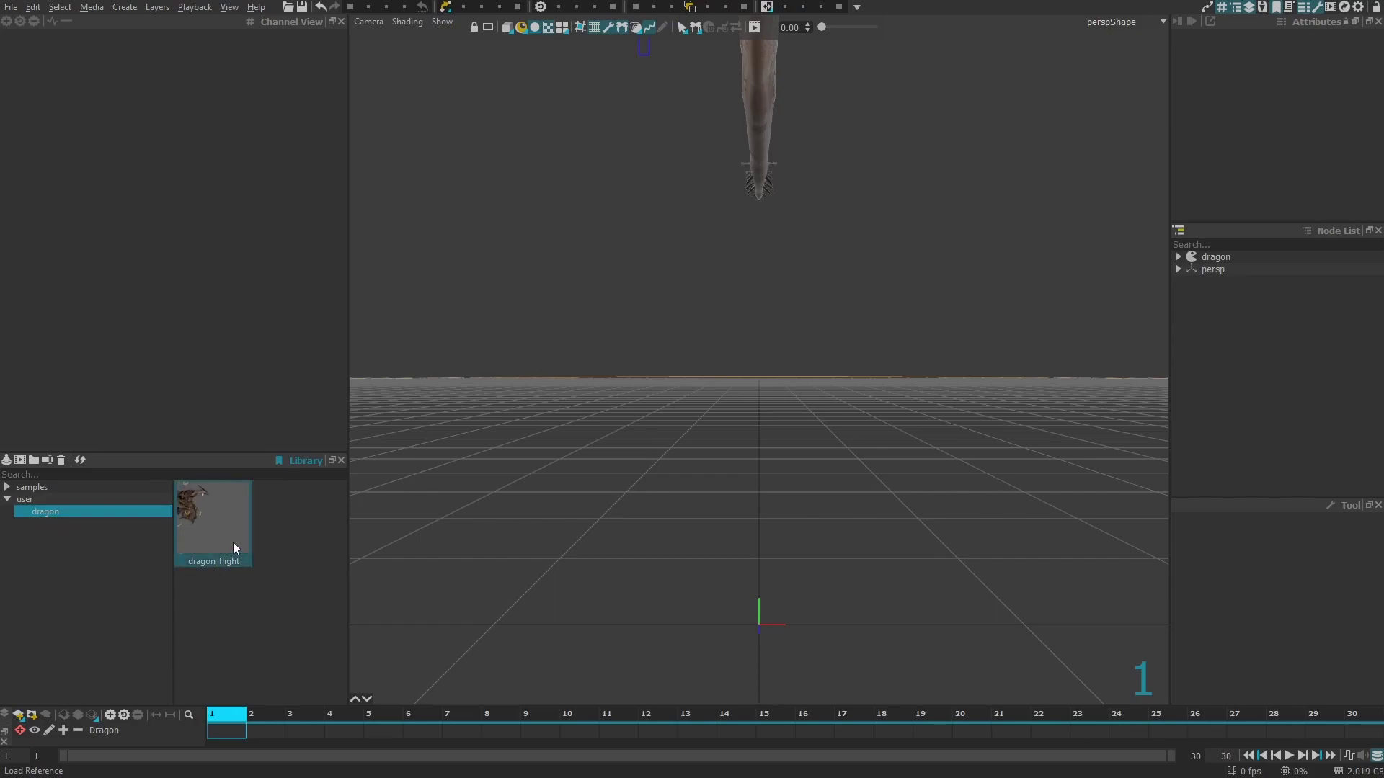
{"action": "mouse_move", "coordinate": [214, 523]}
{"action": "left_click_drag", "start_coordinate": [232, 547], "coordinate": [358, 520]}
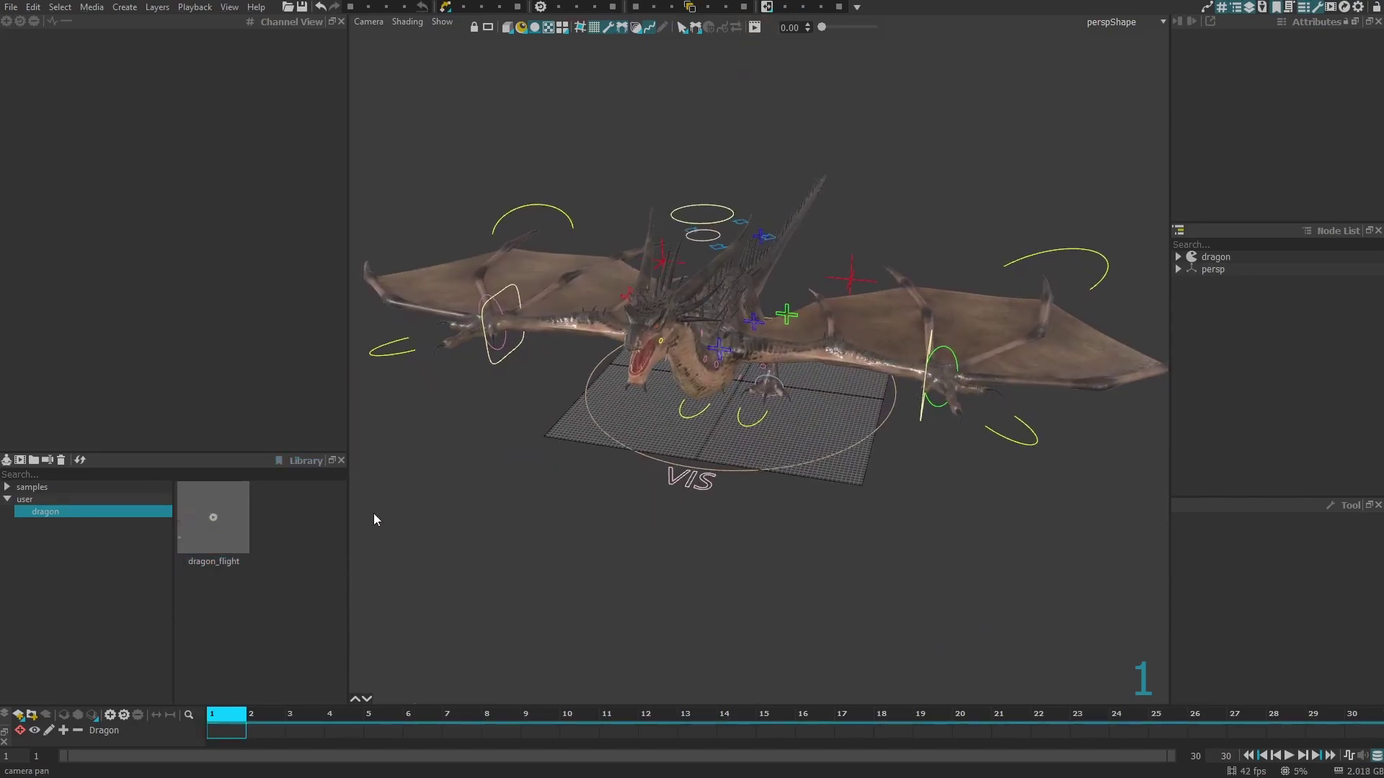
{"action": "left_click", "coordinate": [221, 529]}
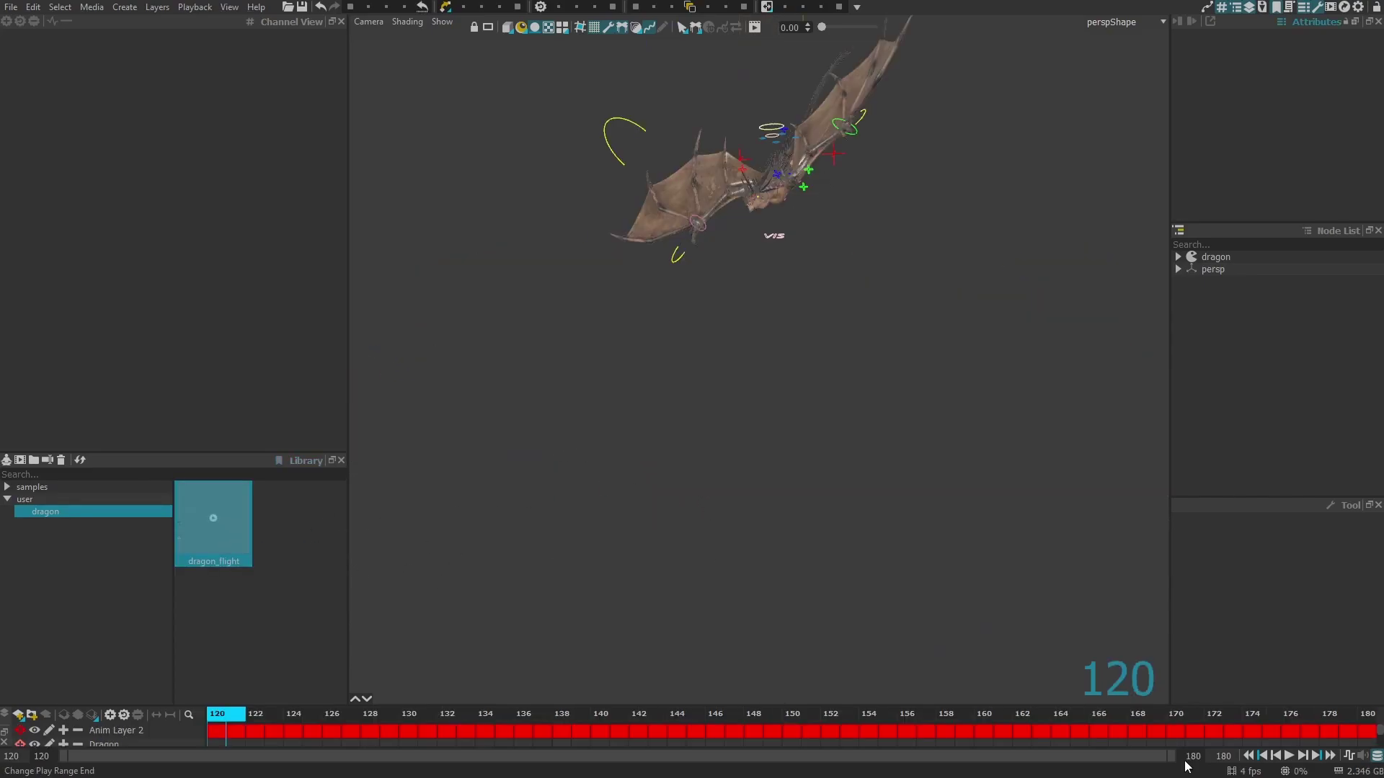
{"action": "key", "text": "space"}
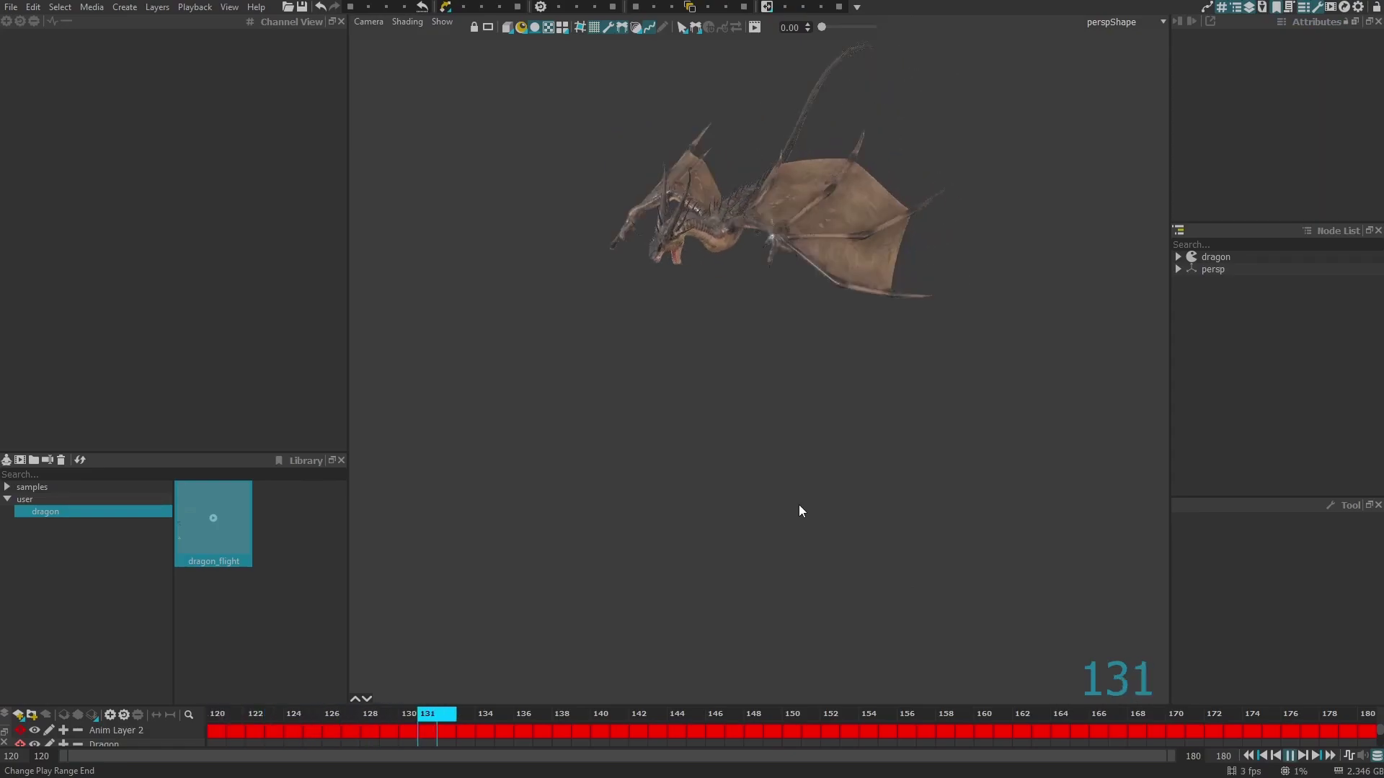